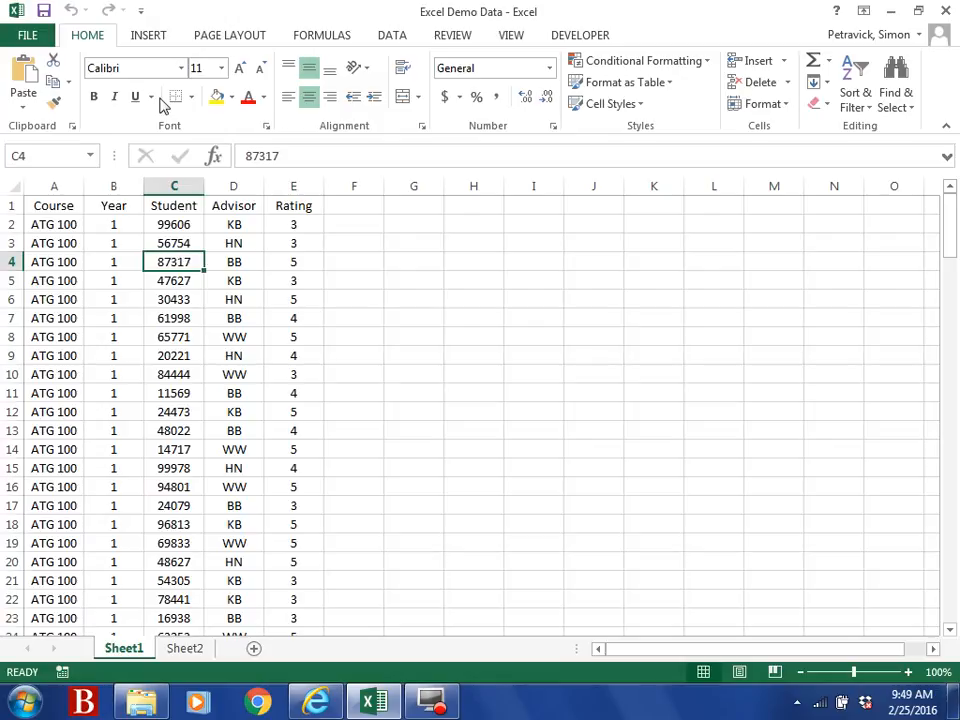
Step: Insert a PivotTable from Sheet1!$A$1:$E$151 on a new worksheet, creating Sheet3
{"action": "left_click", "coordinate": [149, 38]}
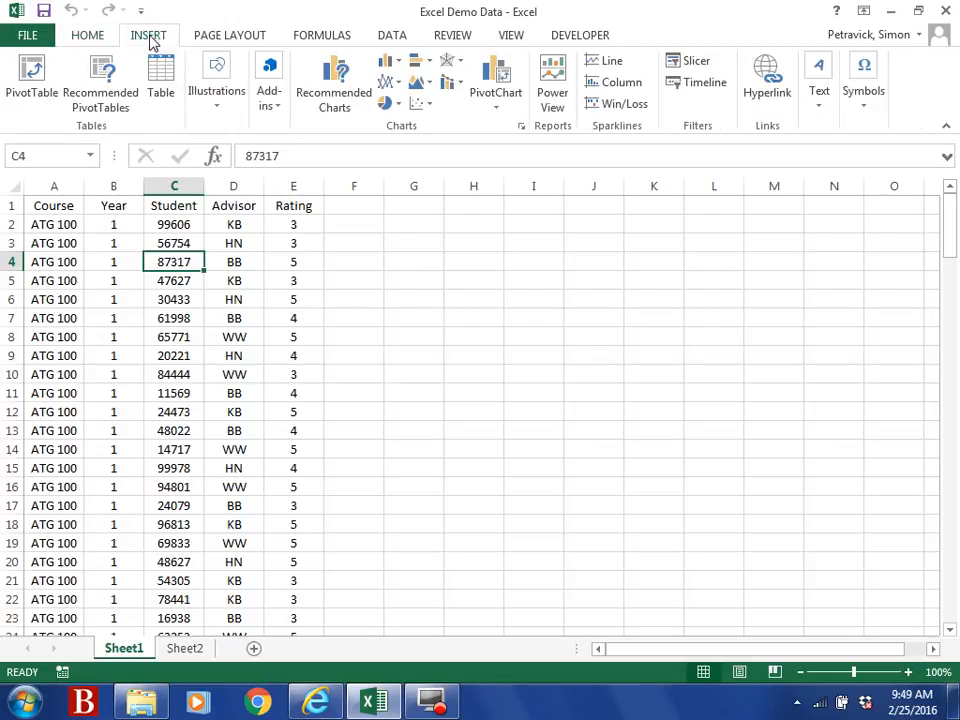
{"action": "left_click", "coordinate": [29, 89]}
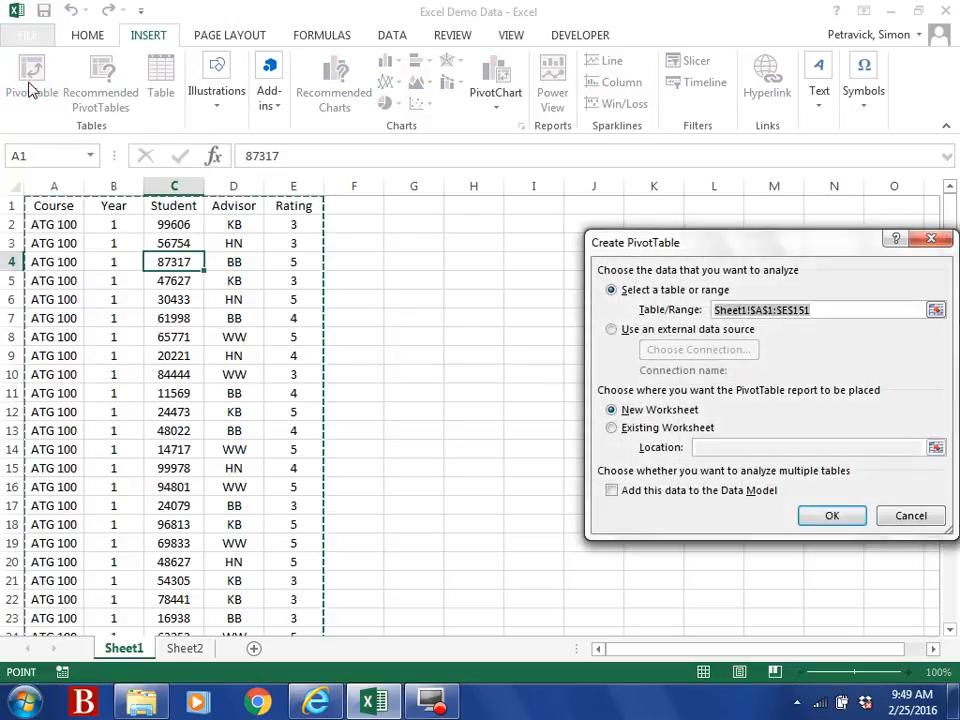
{"action": "left_click_drag", "start_coordinate": [870, 248], "coordinate": [650, 238]}
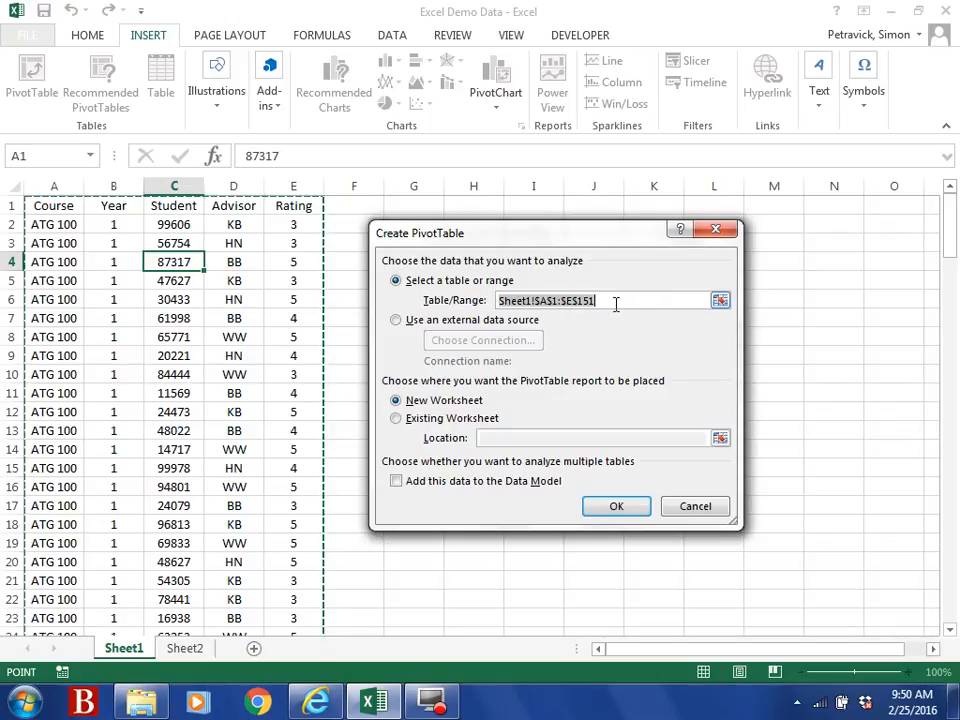
{"action": "left_click", "coordinate": [617, 508]}
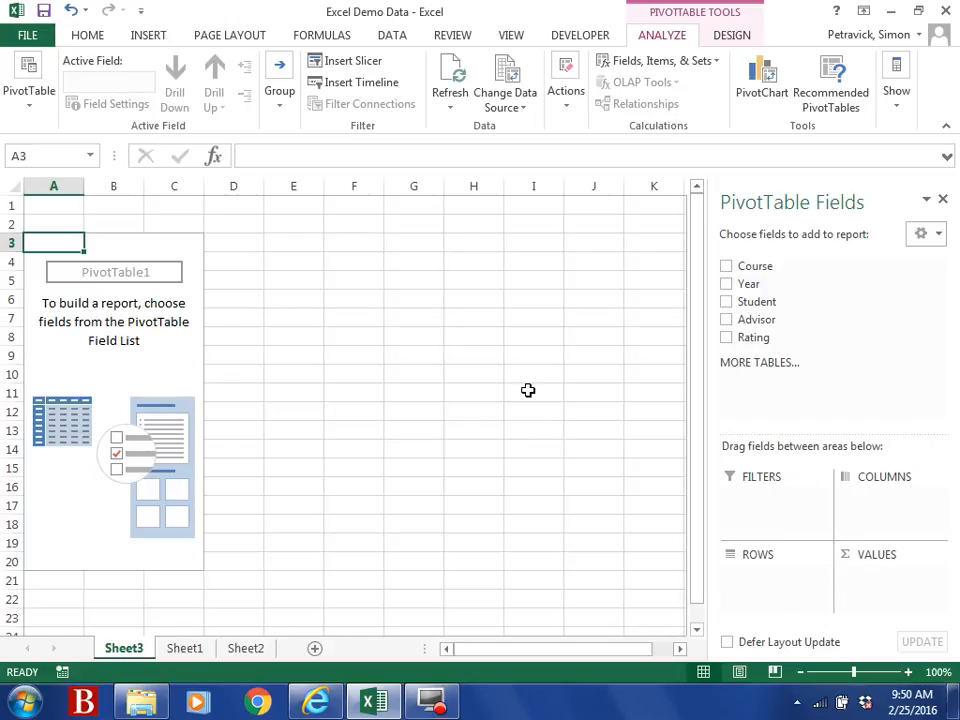
Step: Go to Sheet1 and review the Course, Year, Student, Advisor and Rating source columns
{"action": "left_click", "coordinate": [184, 650]}
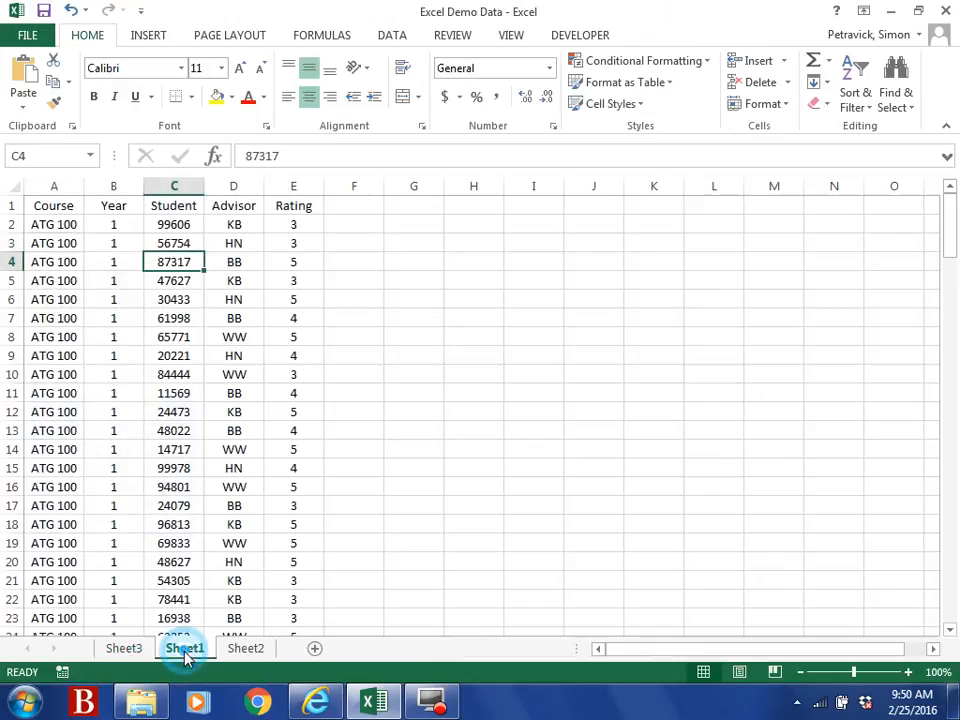
{"action": "left_click", "coordinate": [45, 244]}
{"action": "left_click", "coordinate": [45, 244]}
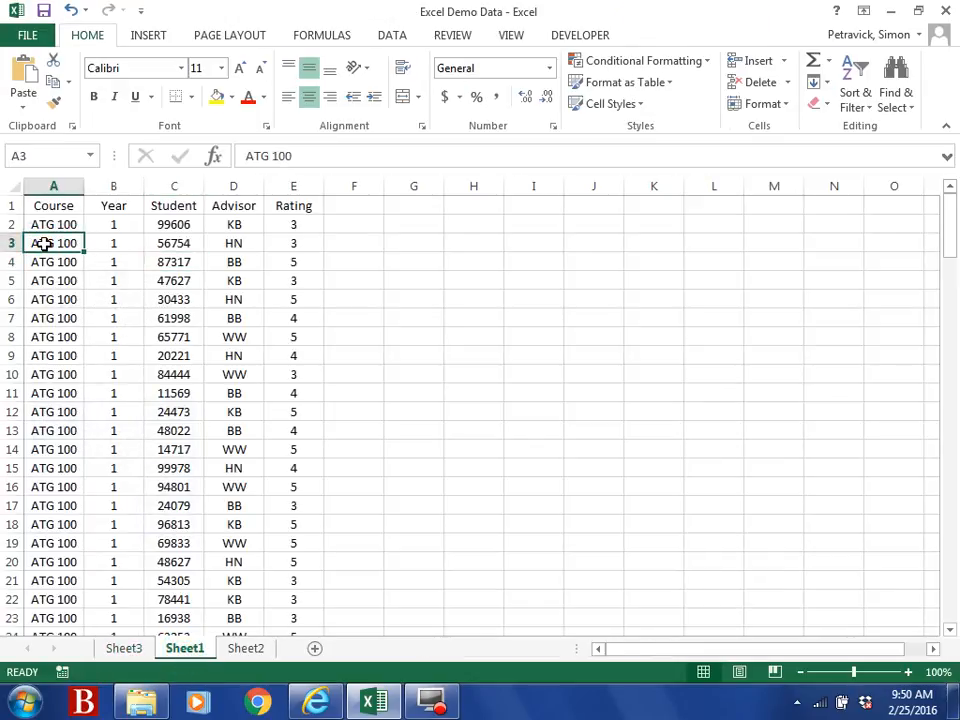
{"action": "left_click", "coordinate": [114, 223]}
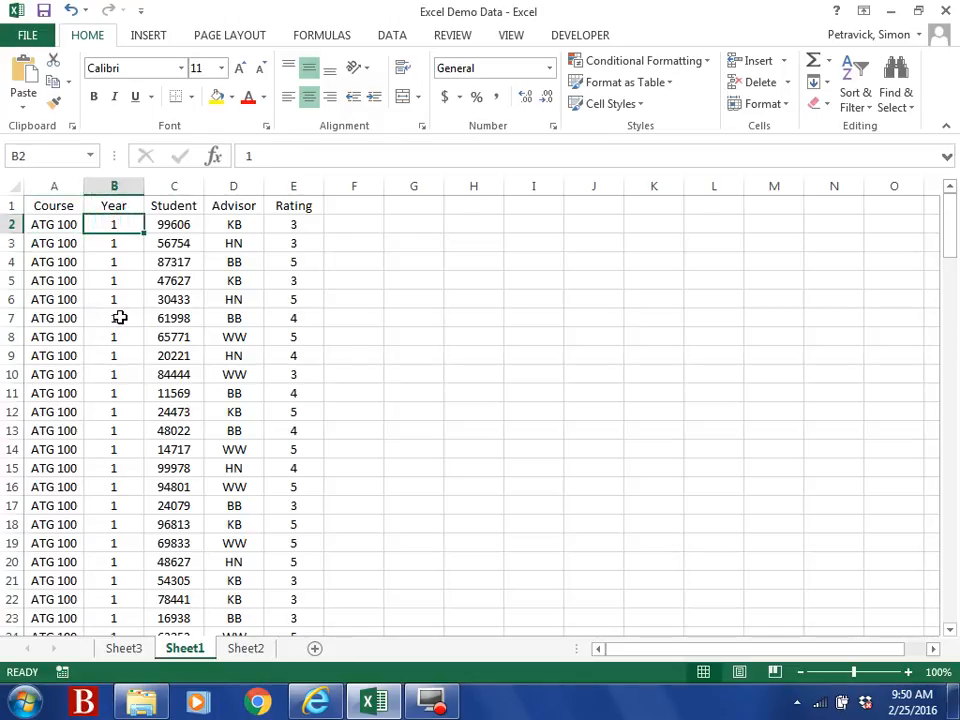
{"action": "left_click", "coordinate": [181, 226]}
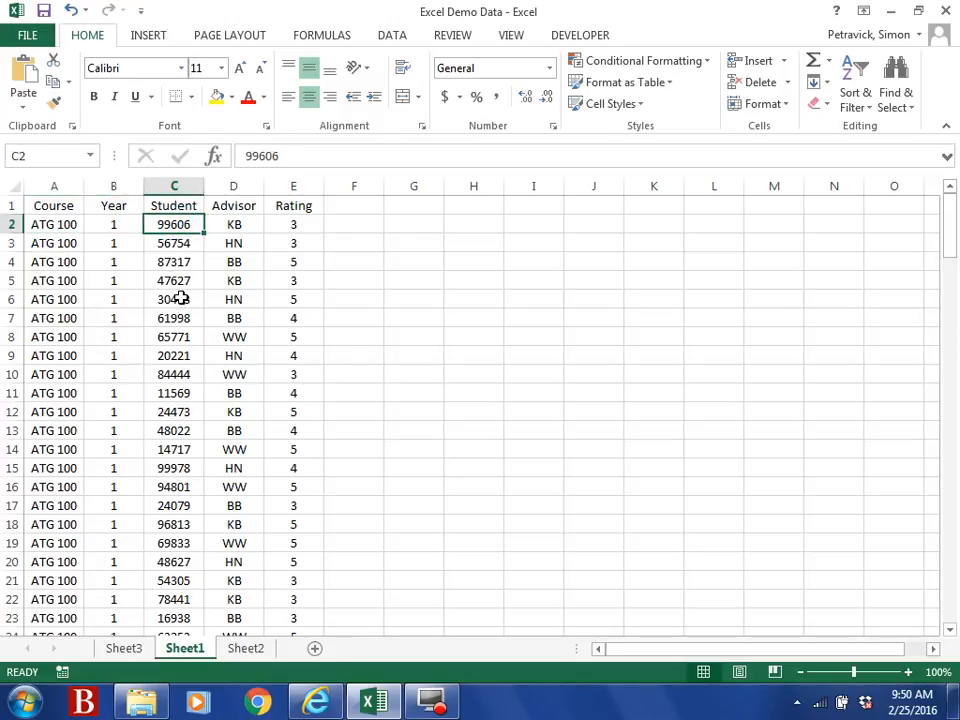
{"action": "left_click", "coordinate": [246, 227]}
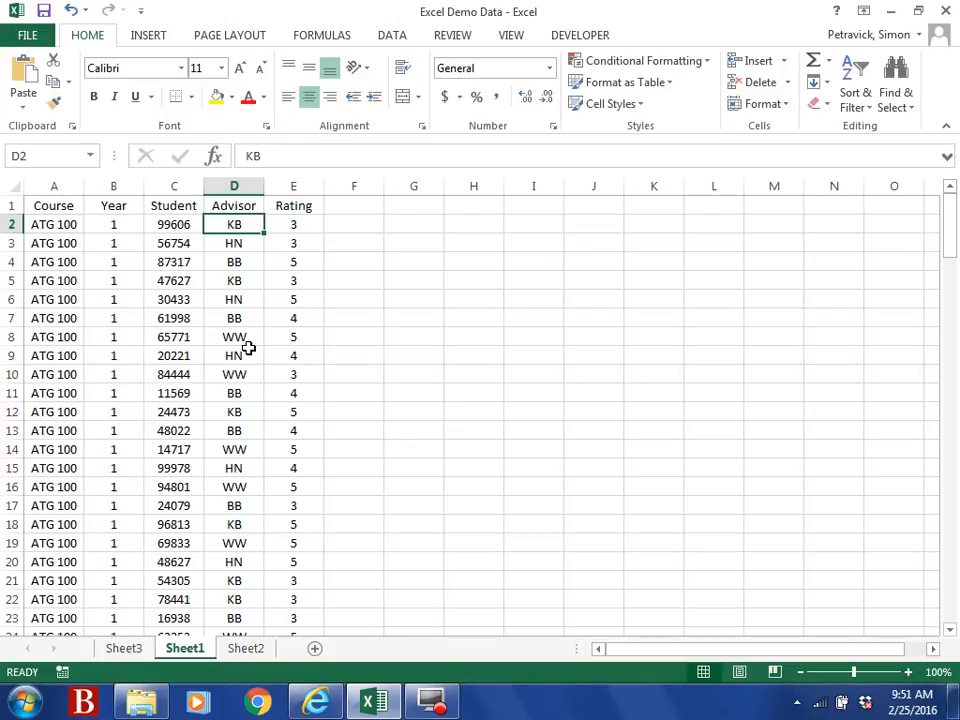
{"action": "left_click", "coordinate": [294, 231]}
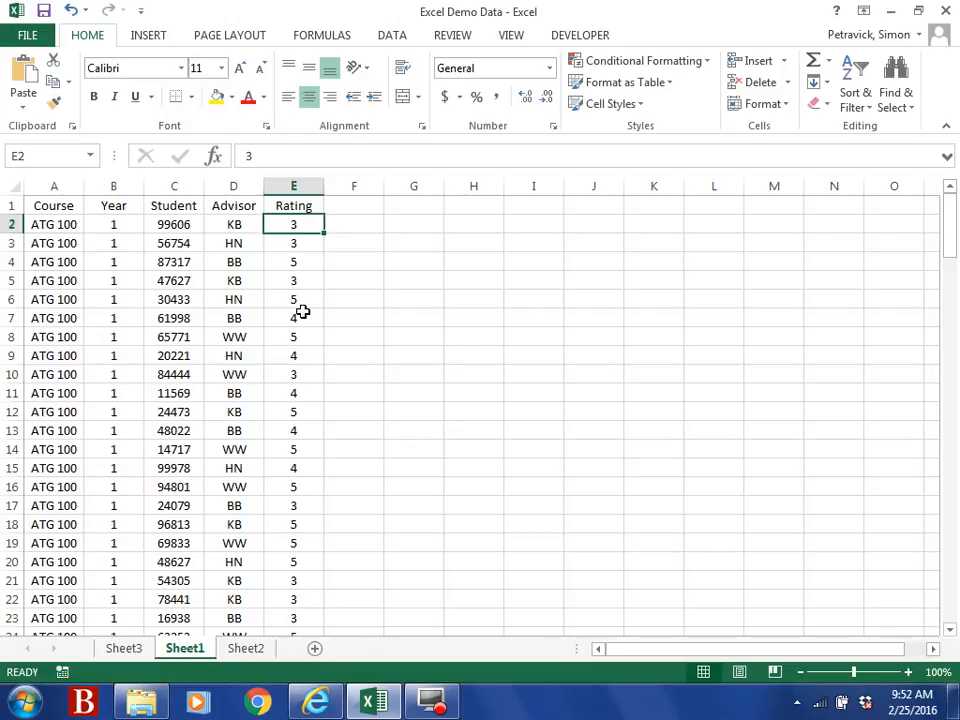
Step: On Sheet3, place Advisor in the PivotTable Rows and Student in Values
{"action": "left_click", "coordinate": [146, 649]}
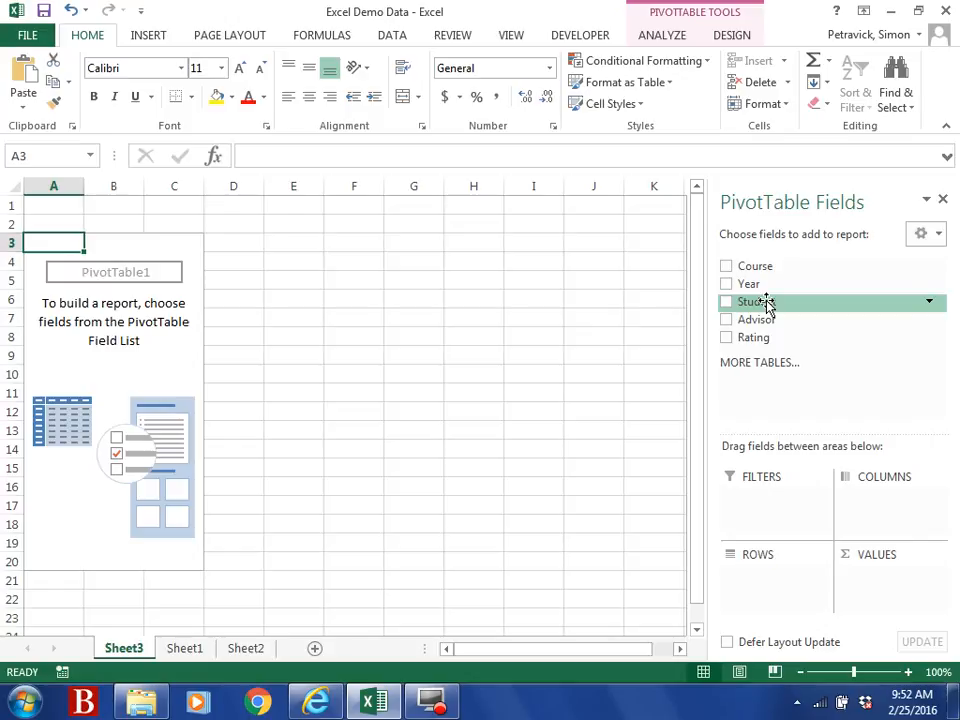
{"action": "left_click_drag", "start_coordinate": [759, 318], "coordinate": [752, 583]}
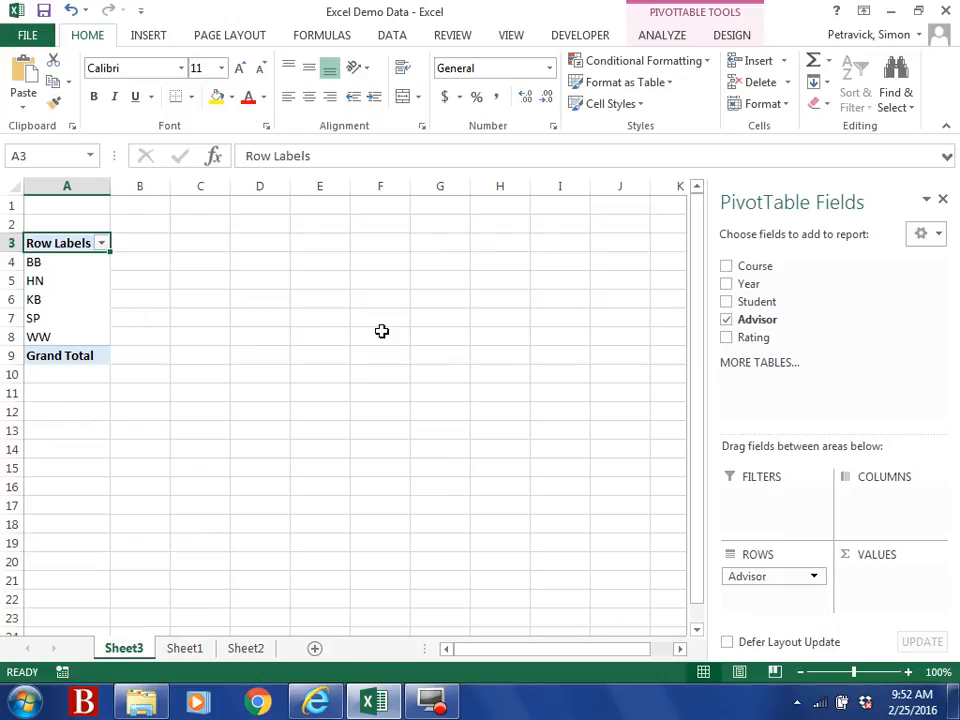
{"action": "left_click_drag", "start_coordinate": [740, 300], "coordinate": [868, 580]}
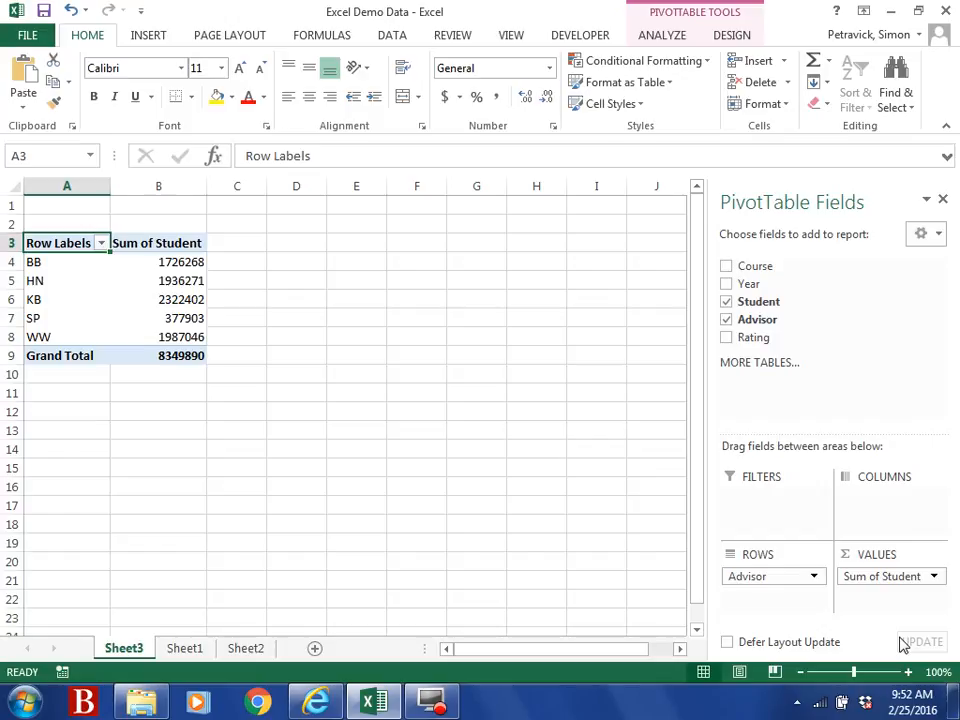
Step: Change the Student value summary from Sum to Count, giving per-advisor counts totalling 150
{"action": "left_click", "coordinate": [934, 577]}
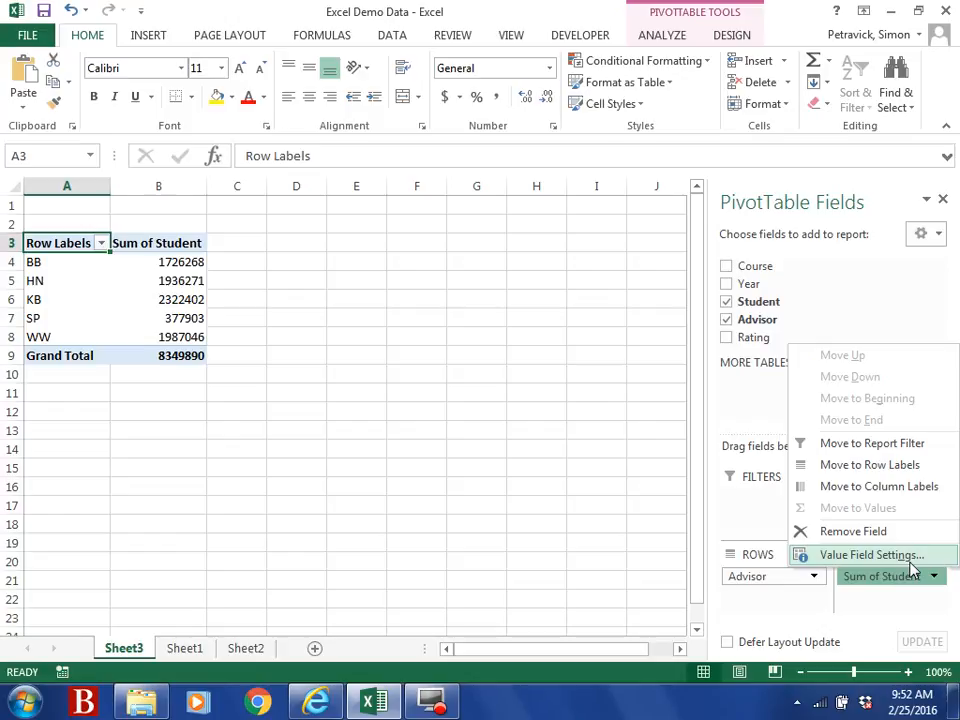
{"action": "left_click", "coordinate": [911, 560]}
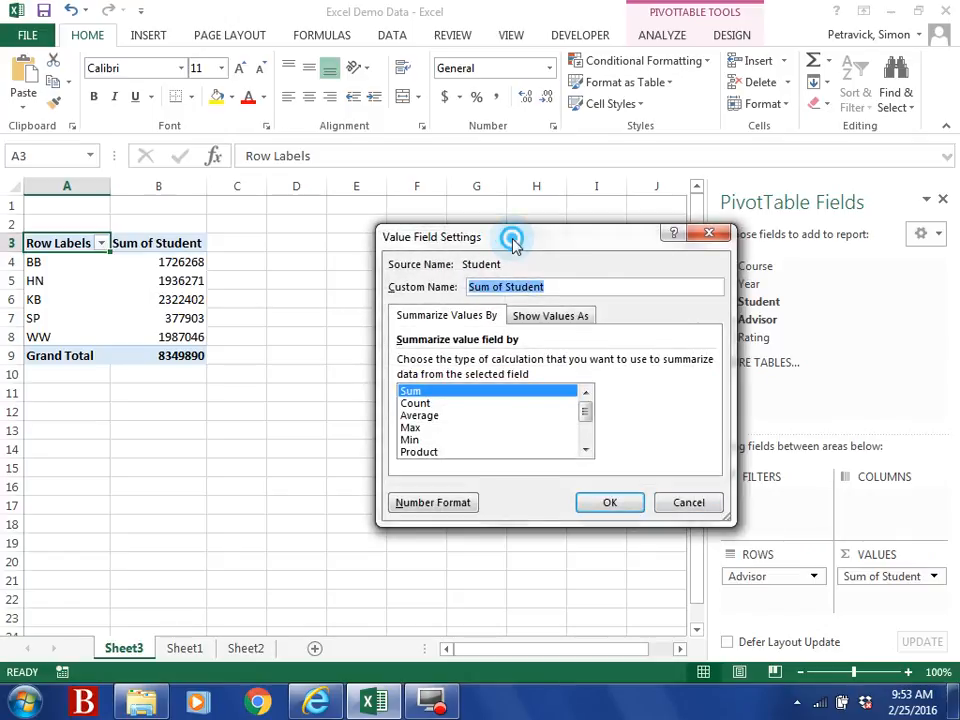
{"action": "left_click_drag", "start_coordinate": [514, 240], "coordinate": [452, 193]}
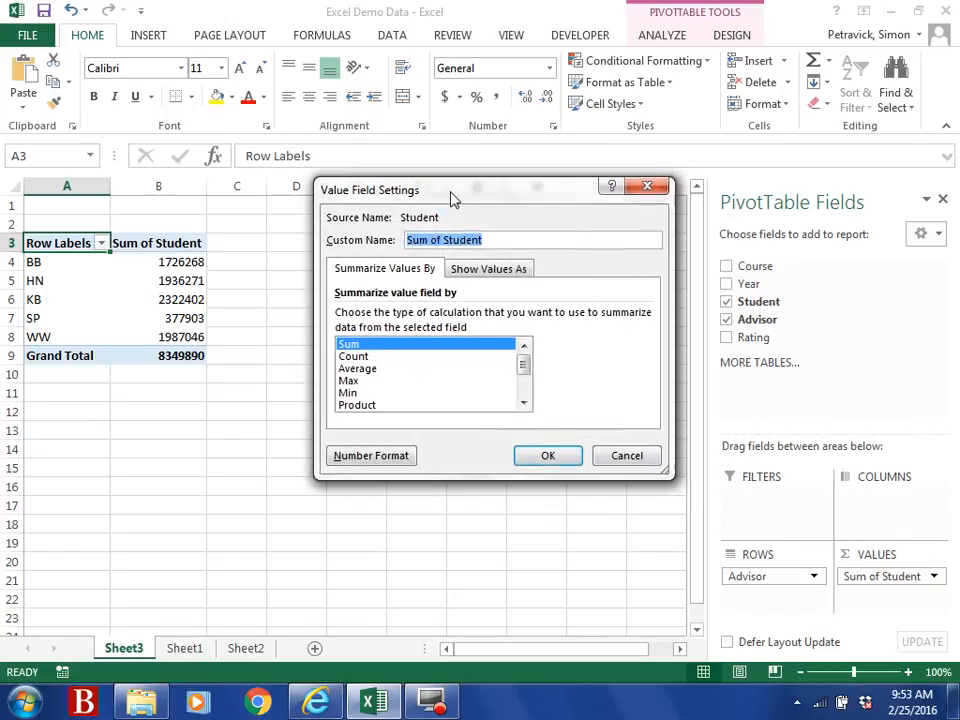
{"action": "left_click", "coordinate": [370, 357]}
{"action": "left_click", "coordinate": [538, 458]}
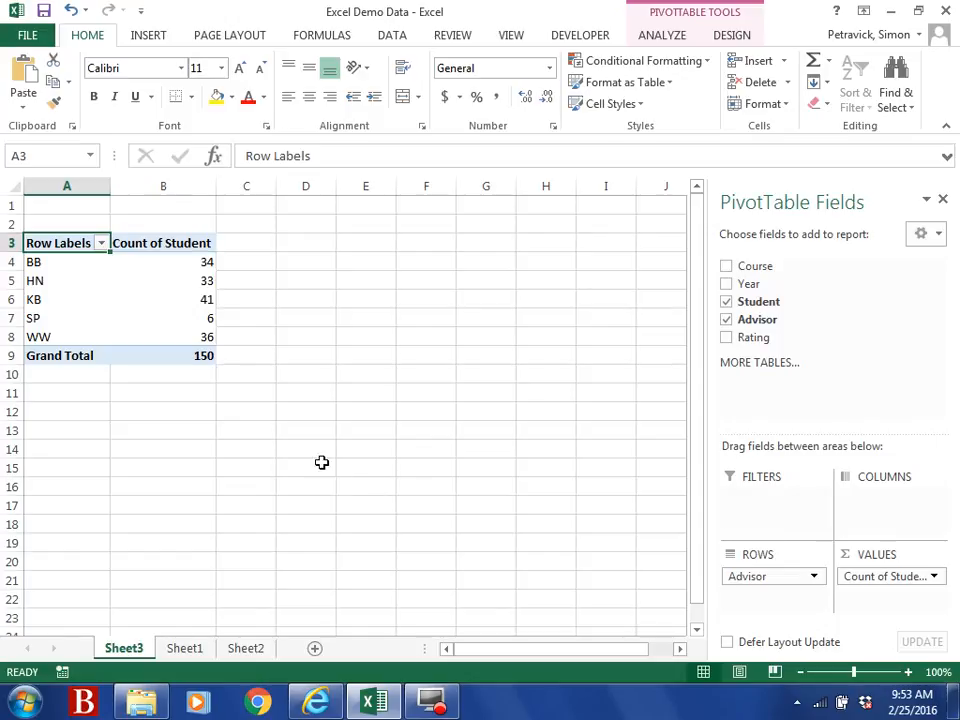
Step: Sort the advisor rows Z to A, then back to A to Z
{"action": "mouse_move", "coordinate": [131, 340]}
{"action": "left_click", "coordinate": [101, 245]}
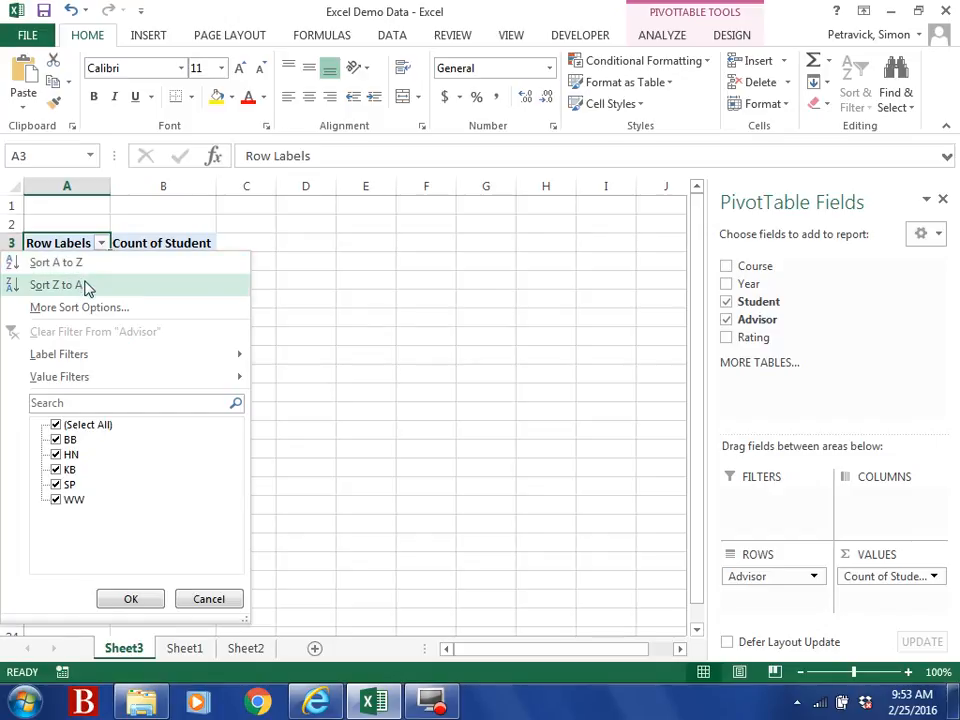
{"action": "left_click", "coordinate": [82, 286]}
{"action": "left_click", "coordinate": [101, 244]}
{"action": "left_click", "coordinate": [99, 266]}
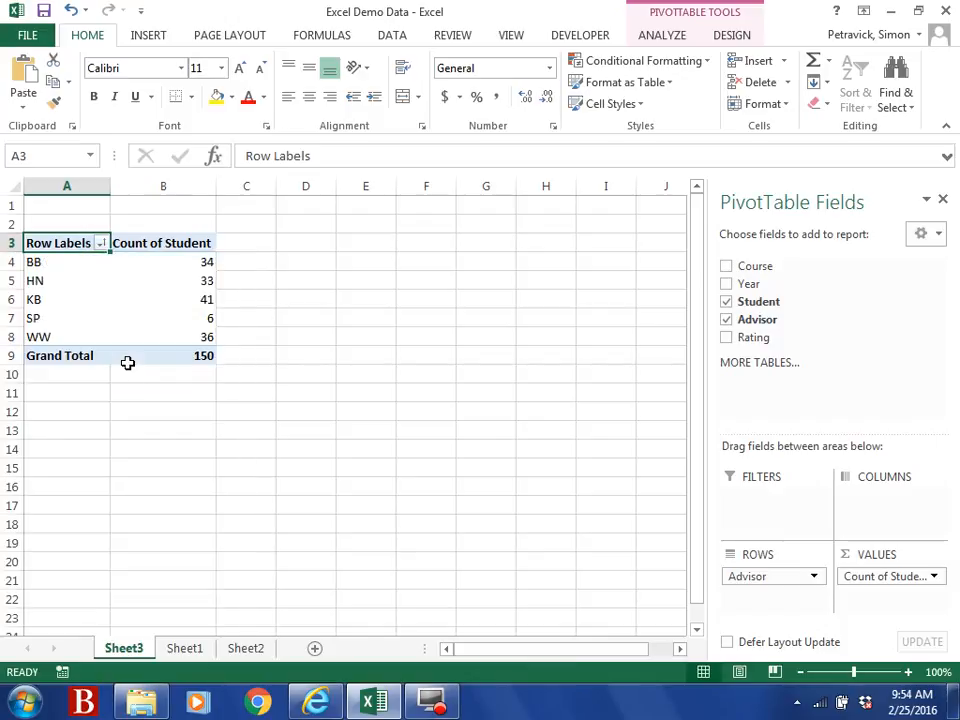
Step: Sort advisors by student count smallest to largest, from SP 6 to KB 41
{"action": "left_click", "coordinate": [172, 244]}
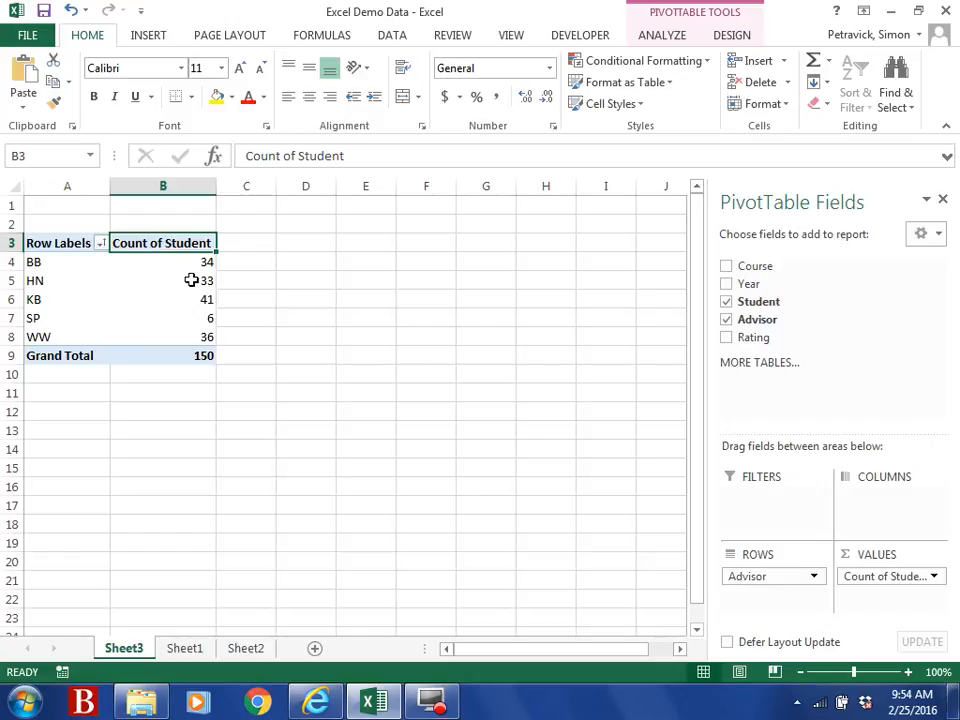
{"action": "mouse_move", "coordinate": [193, 282]}
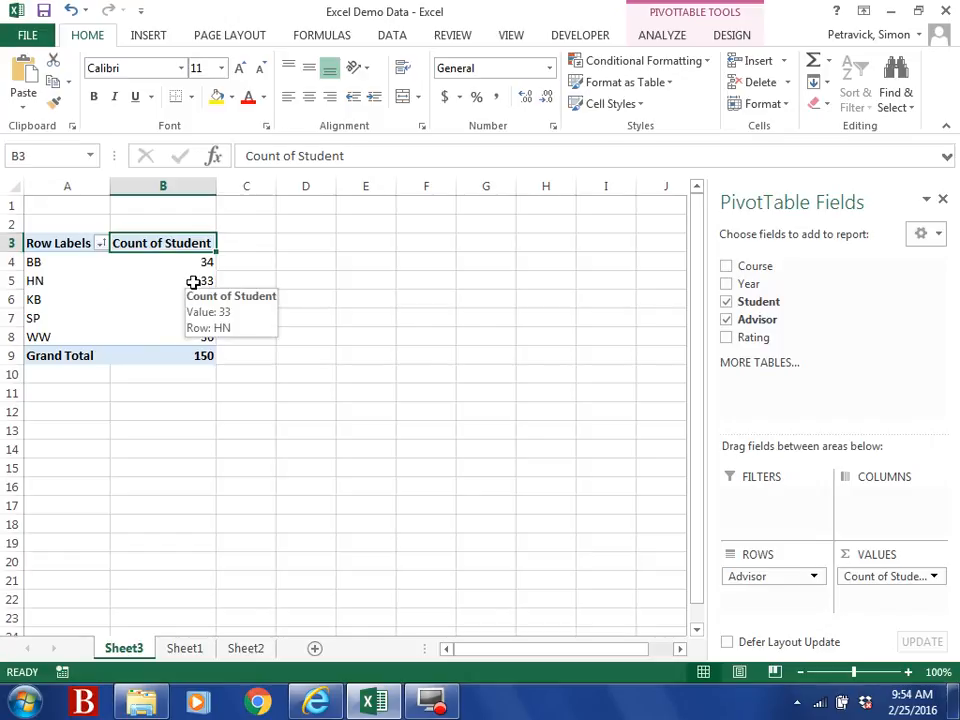
{"action": "left_click", "coordinate": [193, 282]}
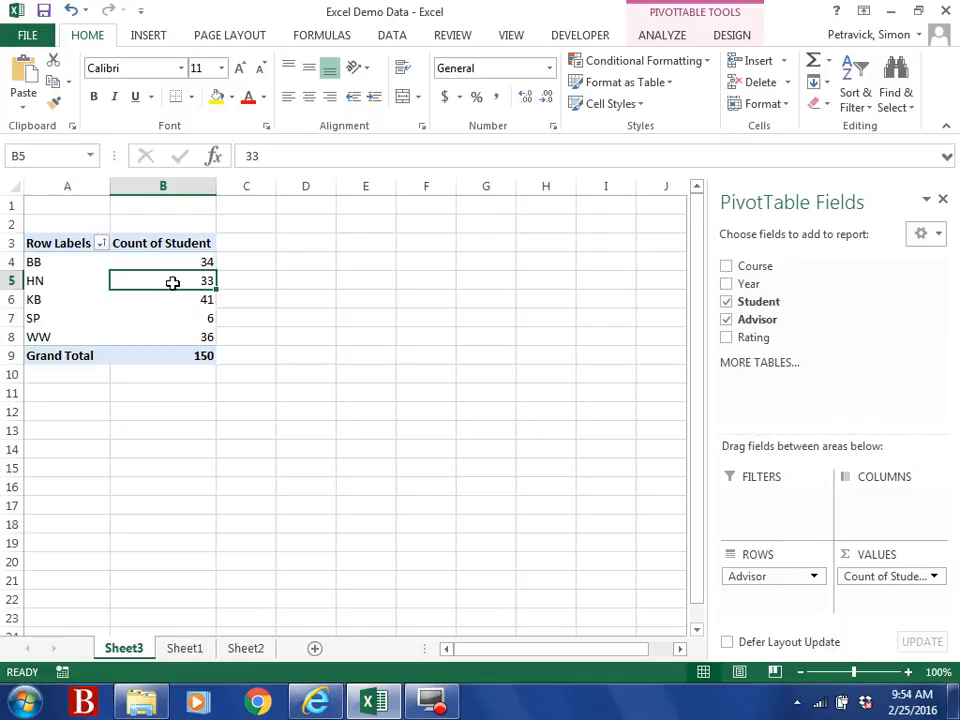
{"action": "mouse_move", "coordinate": [173, 283]}
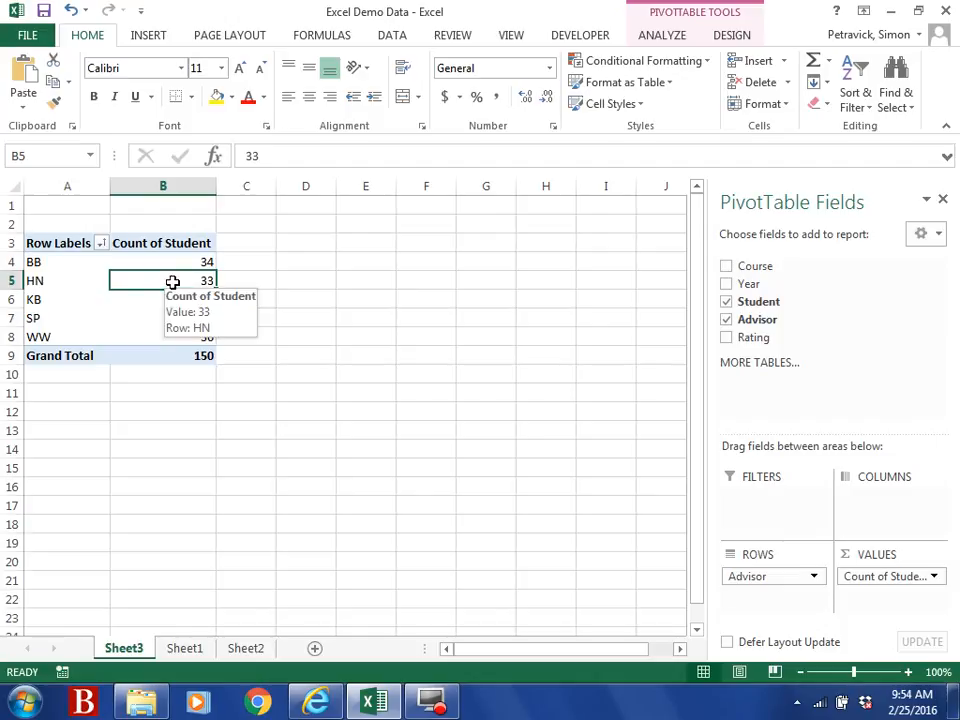
{"action": "right_click", "coordinate": [173, 283]}
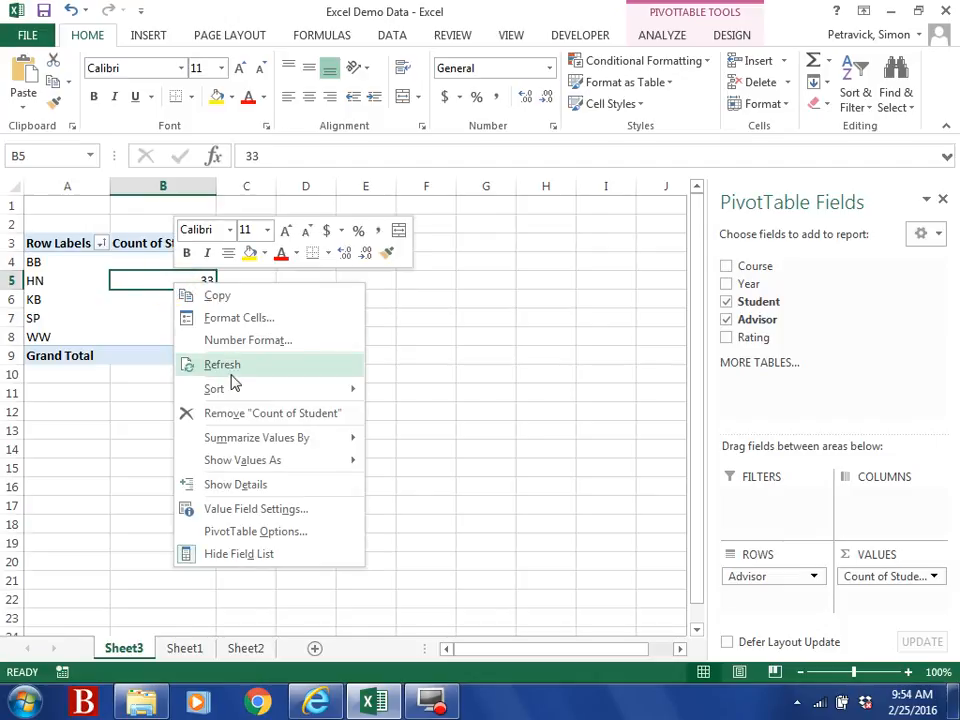
{"action": "mouse_move", "coordinate": [236, 394]}
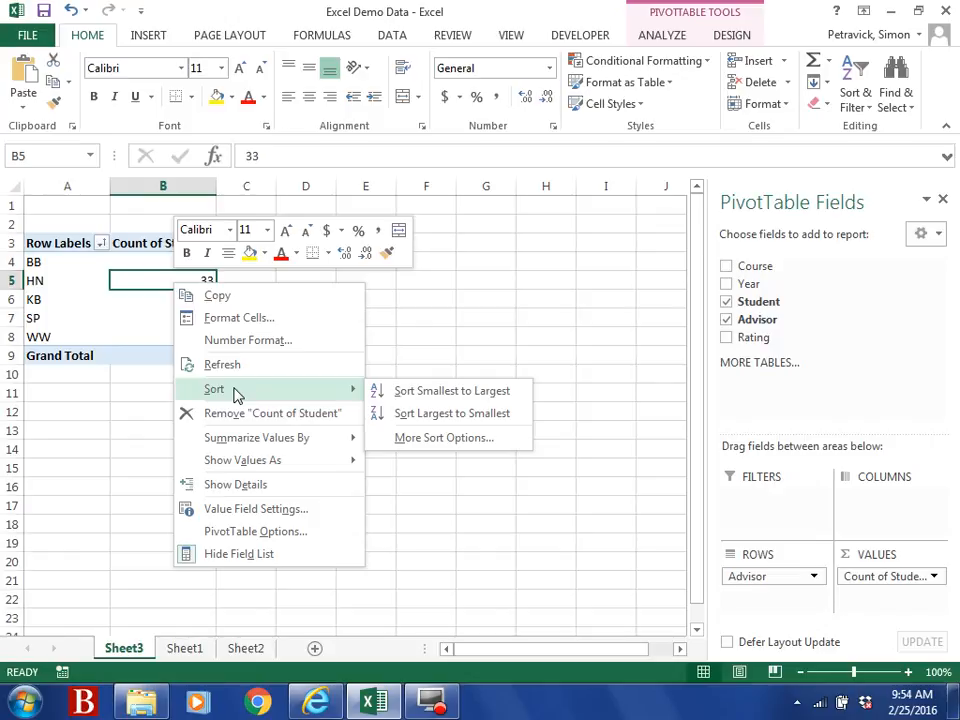
{"action": "left_click", "coordinate": [392, 391]}
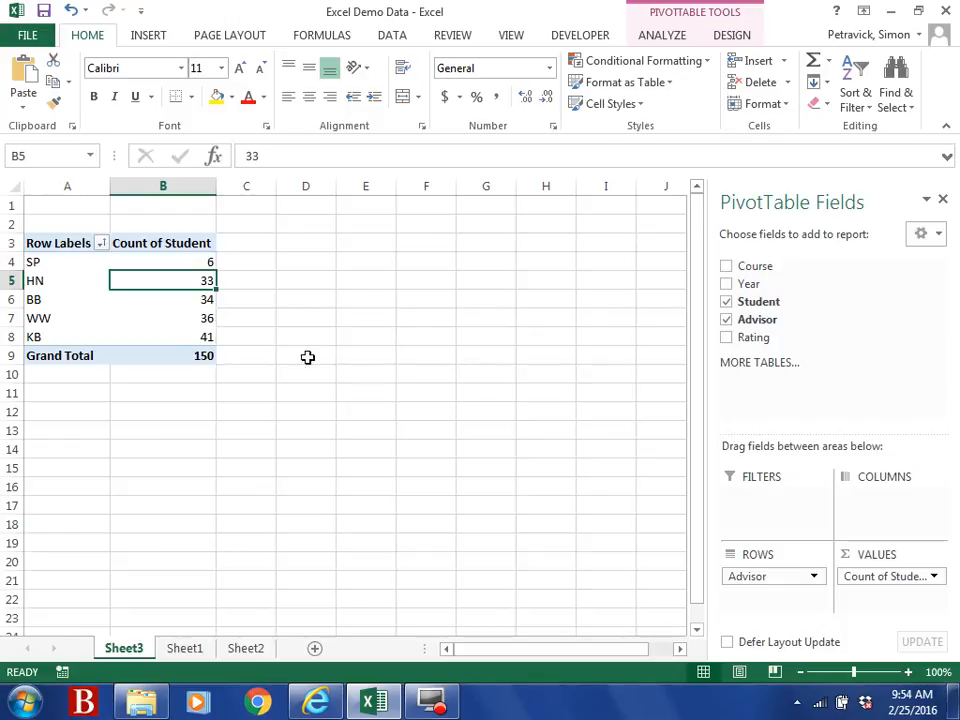
Step: Re-sort the advisor row labels alphabetically A to Z, BB through WW
{"action": "left_click", "coordinate": [195, 261]}
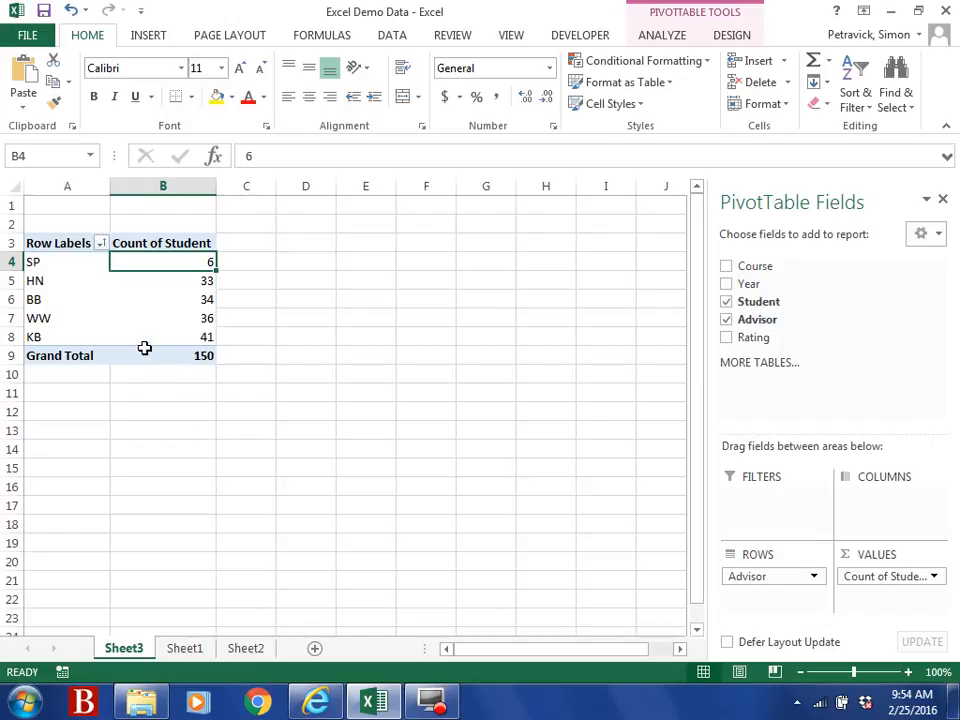
{"action": "left_click", "coordinate": [101, 243]}
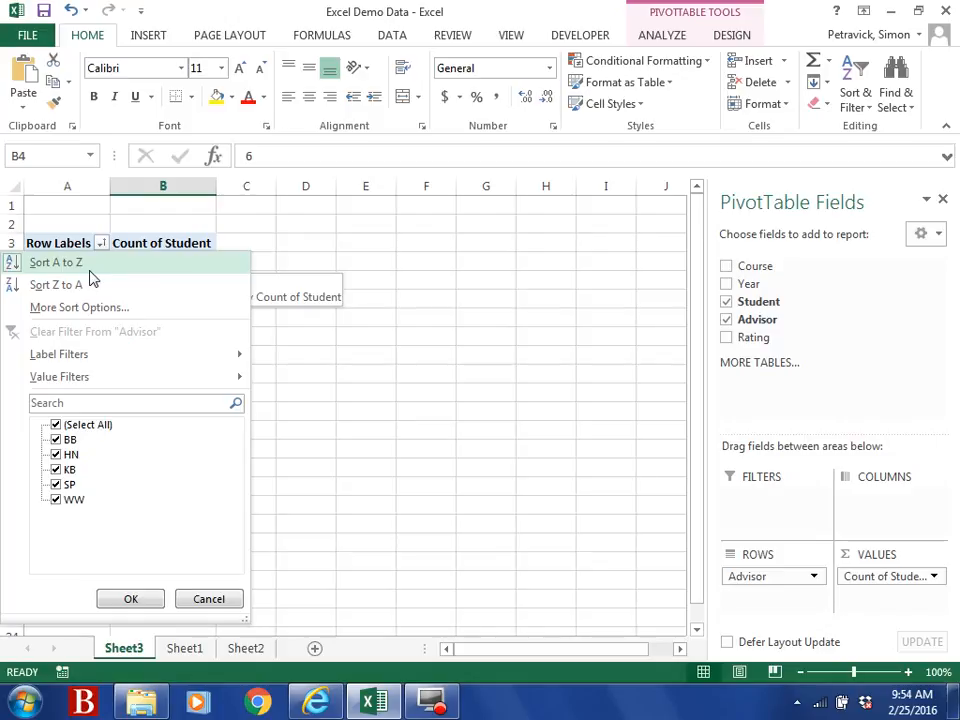
{"action": "left_click", "coordinate": [89, 266]}
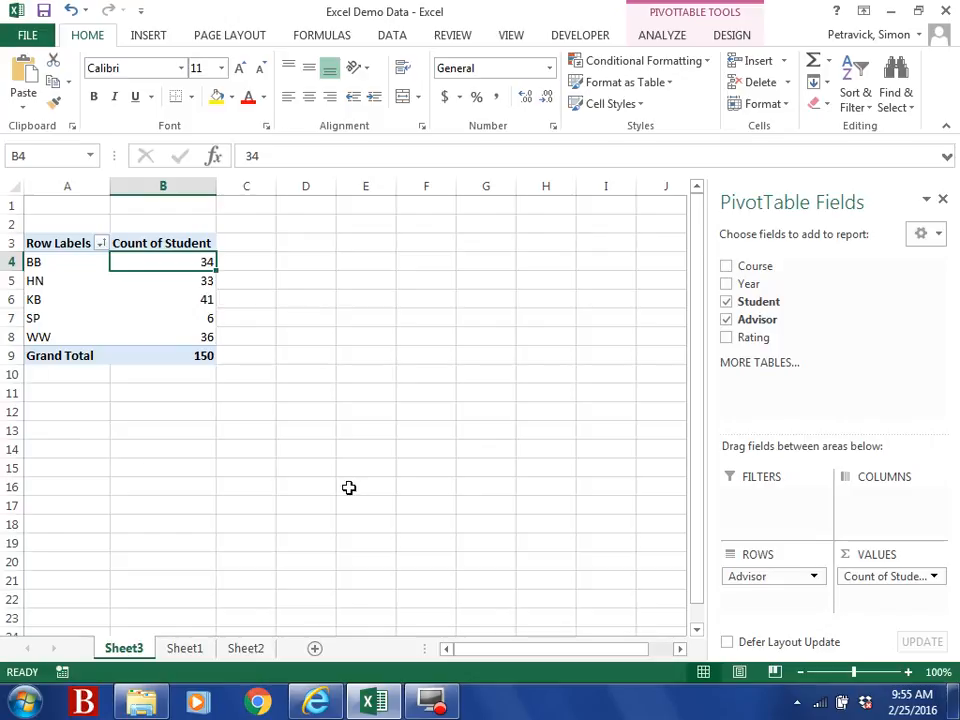
{"action": "left_click", "coordinate": [770, 580]}
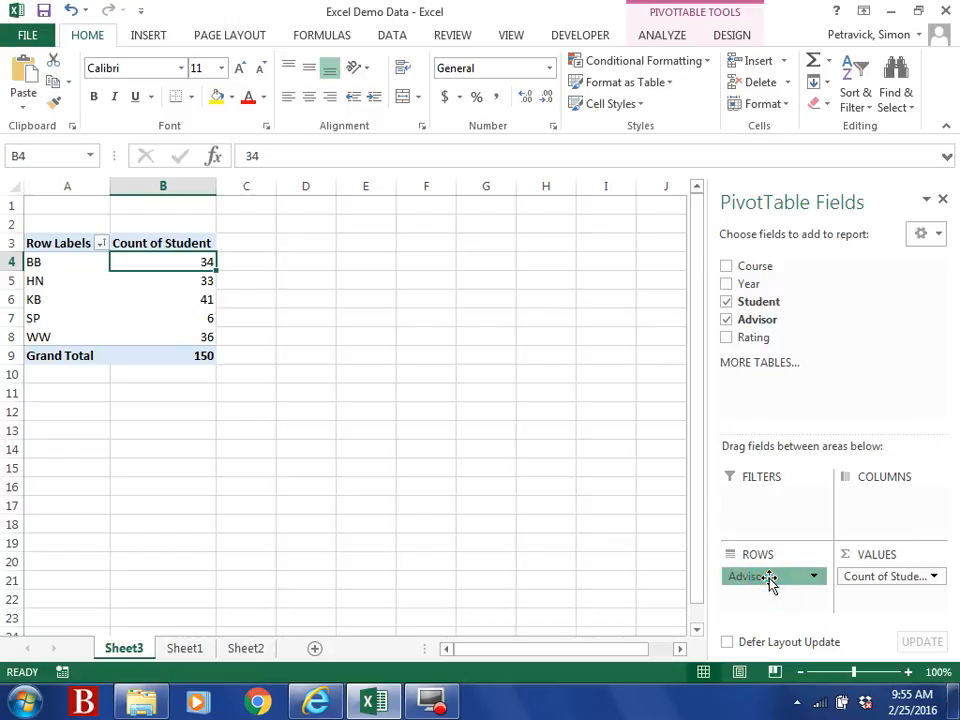
Step: Move the Advisor field to Columns, then return it to Rows
{"action": "left_click_drag", "start_coordinate": [770, 582], "coordinate": [872, 499]}
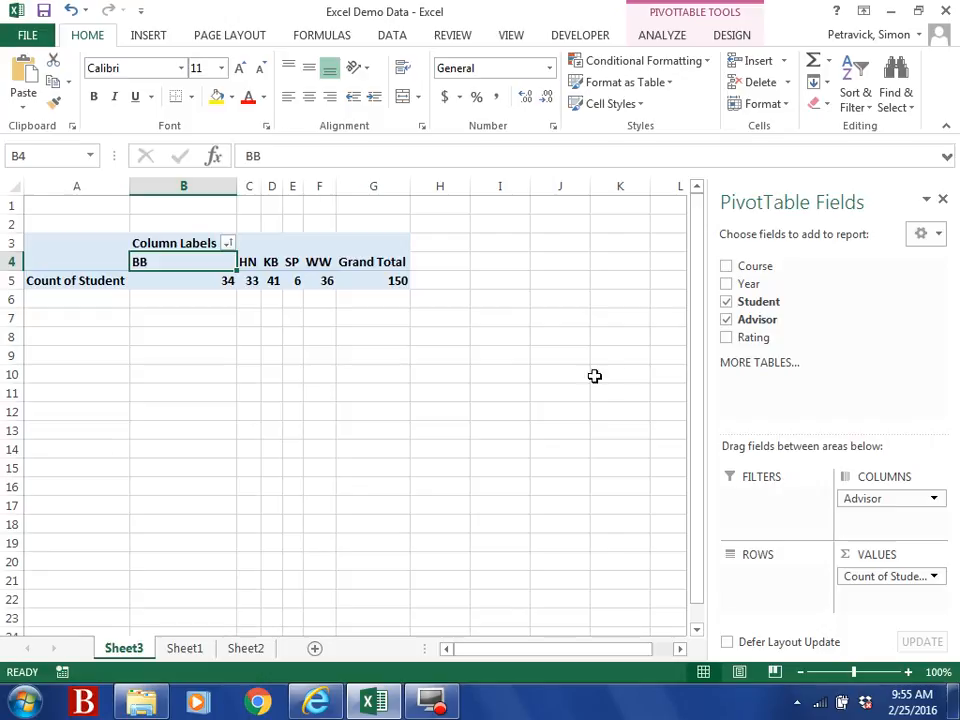
{"action": "left_click_drag", "start_coordinate": [872, 503], "coordinate": [735, 581]}
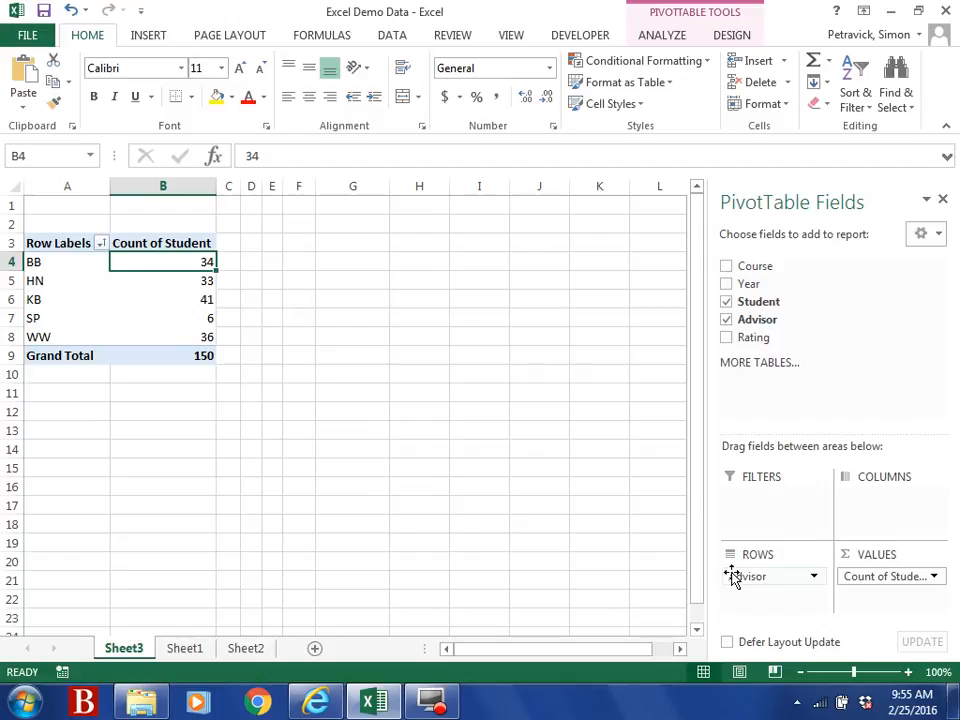
Step: Replace Count of Student with Rating in Values, summarized as Average
{"action": "mouse_move", "coordinate": [750, 580]}
{"action": "left_mouse_down"}
{"action": "mouse_move", "coordinate": [836, 514]}
{"action": "mouse_move", "coordinate": [744, 579]}
{"action": "left_mouse_up"}
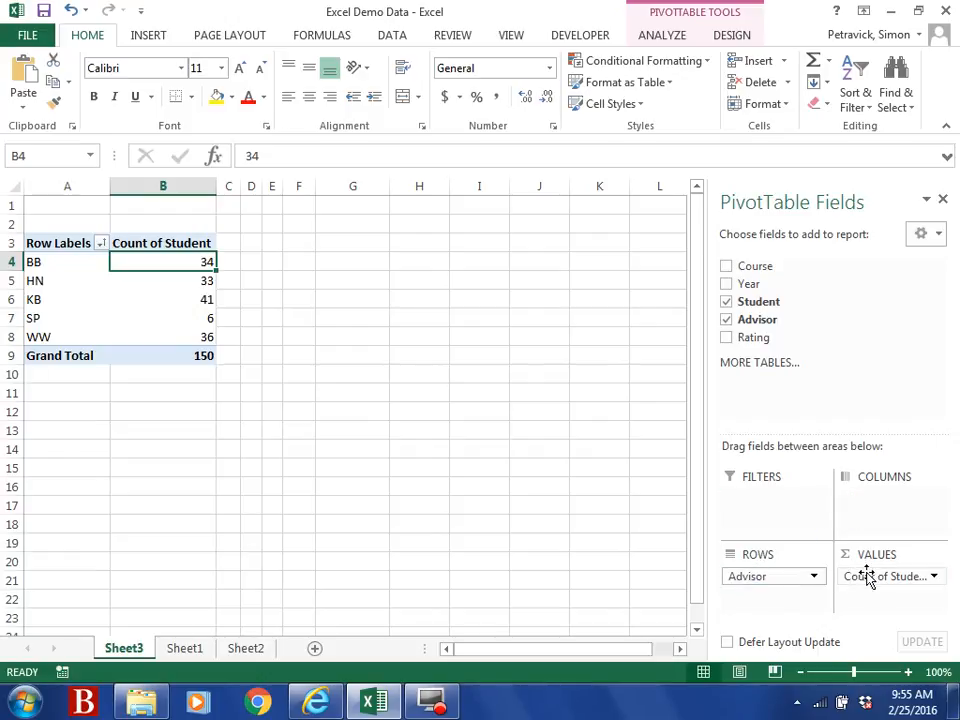
{"action": "left_click_drag", "start_coordinate": [873, 585], "coordinate": [767, 321]}
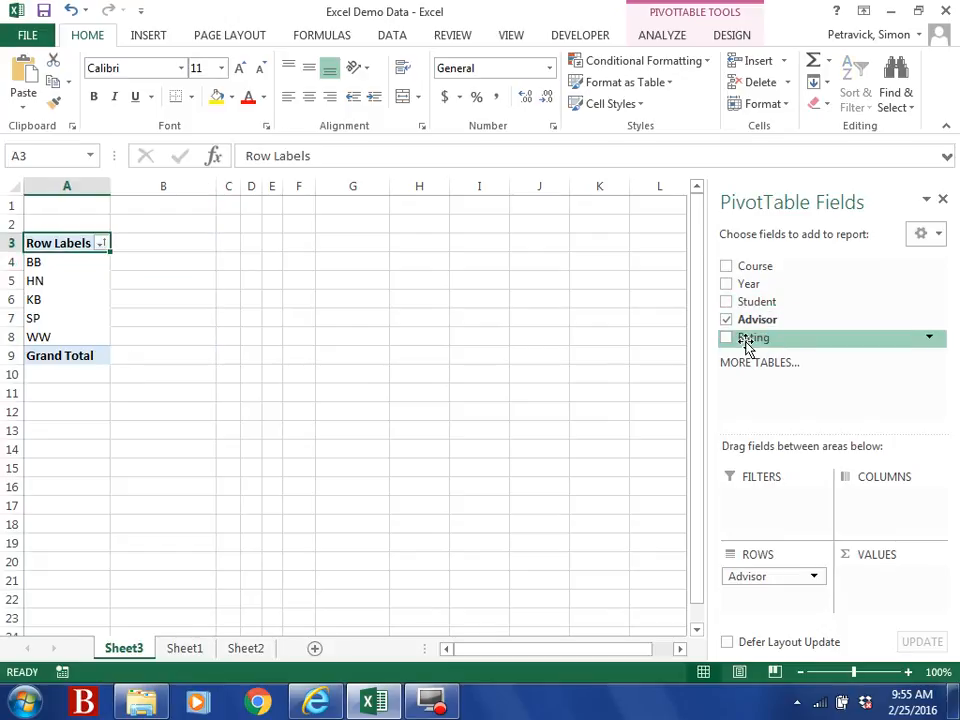
{"action": "left_click_drag", "start_coordinate": [747, 344], "coordinate": [865, 583]}
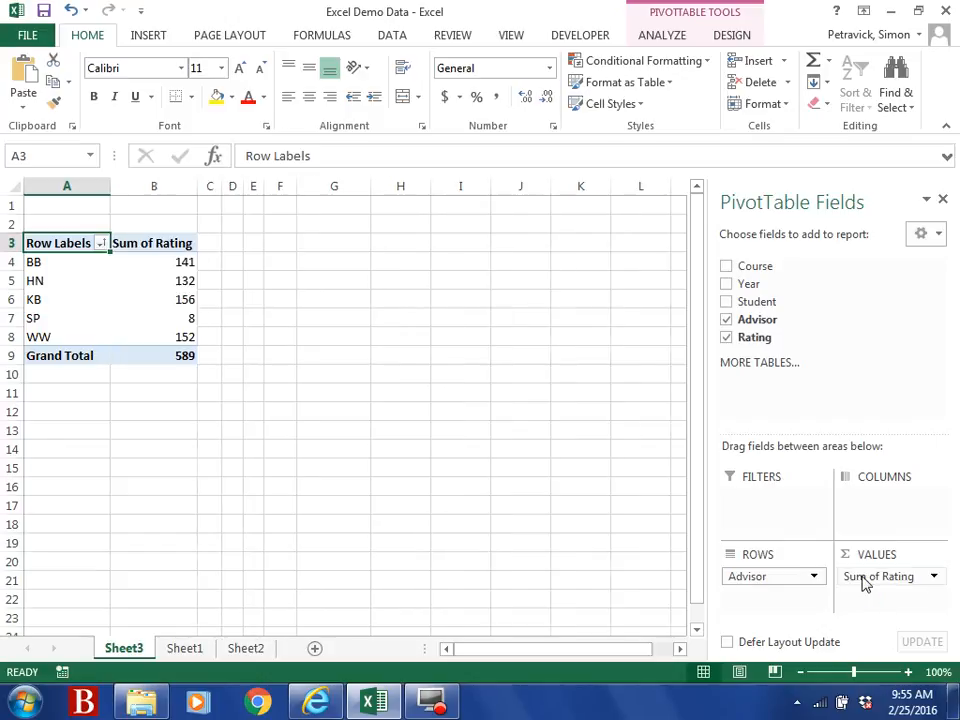
{"action": "left_click", "coordinate": [936, 578]}
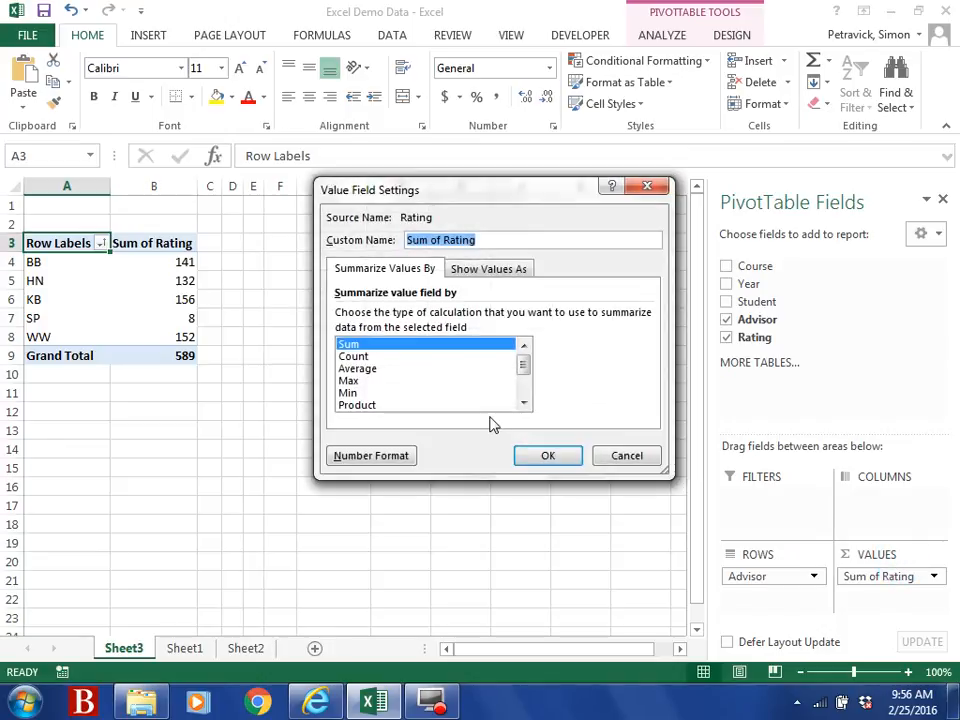
{"action": "left_click", "coordinate": [365, 368]}
{"action": "left_click", "coordinate": [541, 463]}
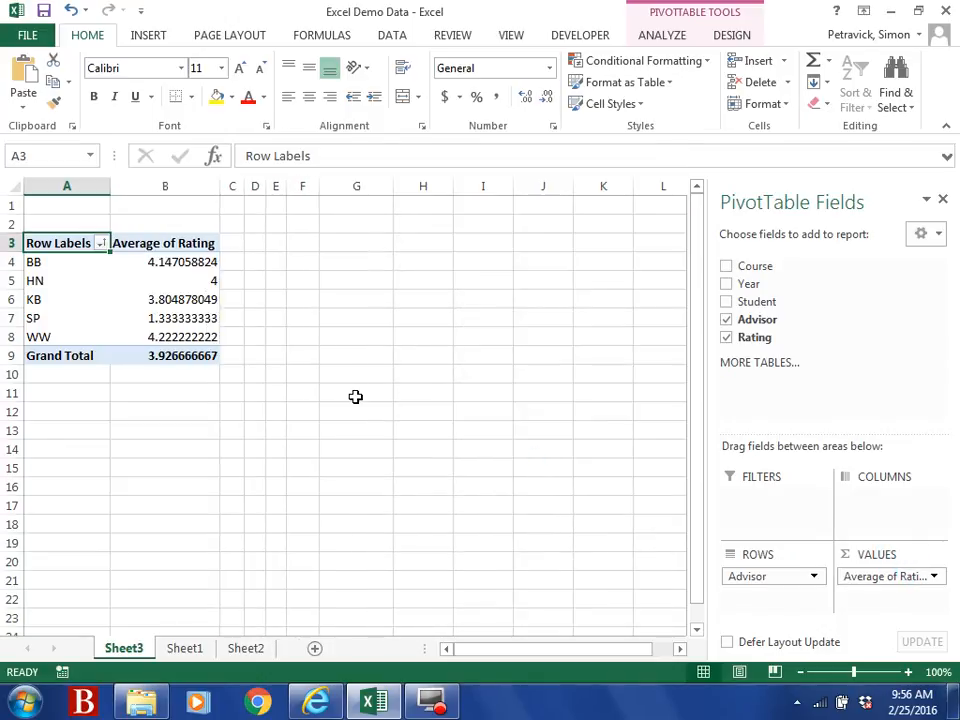
Step: Sort advisors by Average of Rating smallest to largest and select SP's 1.333333333 row
{"action": "left_click", "coordinate": [210, 303]}
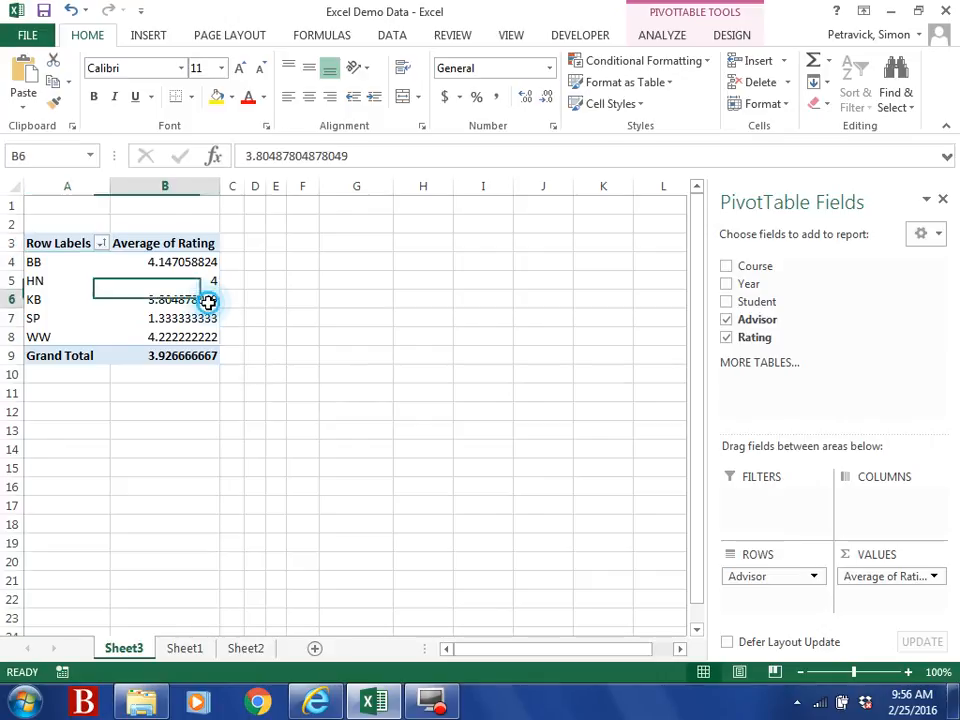
{"action": "right_click", "coordinate": [209, 305]}
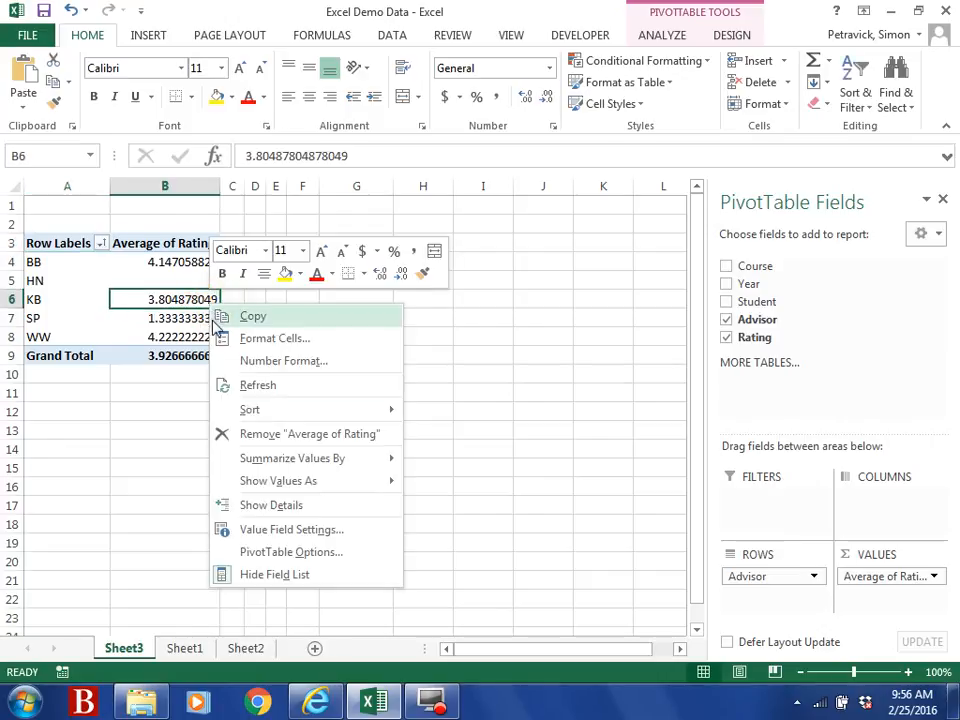
{"action": "mouse_move", "coordinate": [250, 484]}
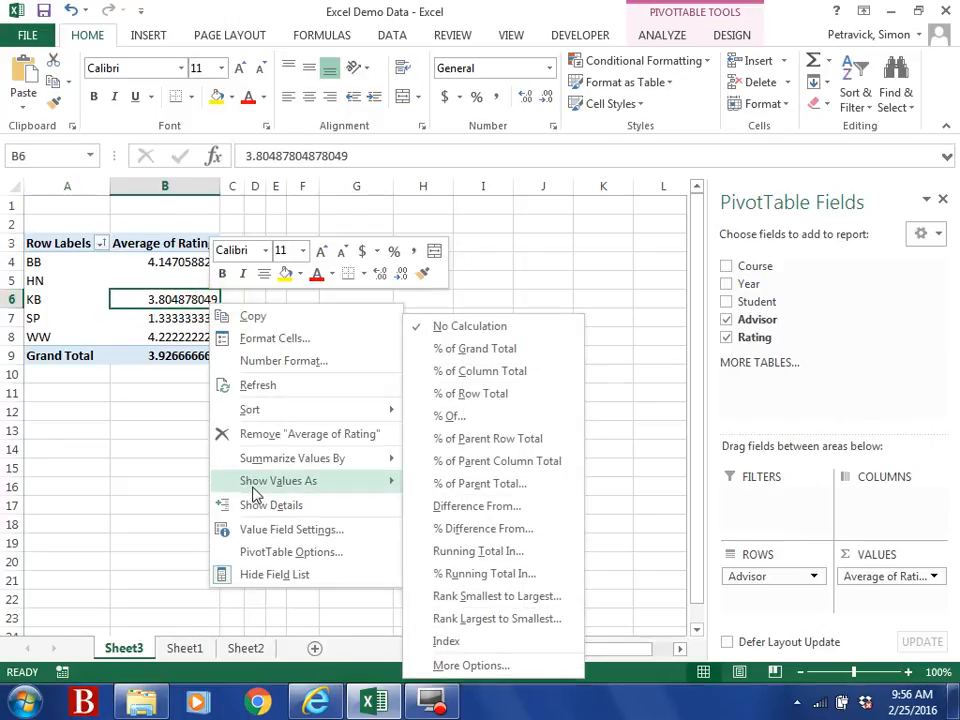
{"action": "mouse_move", "coordinate": [248, 409]}
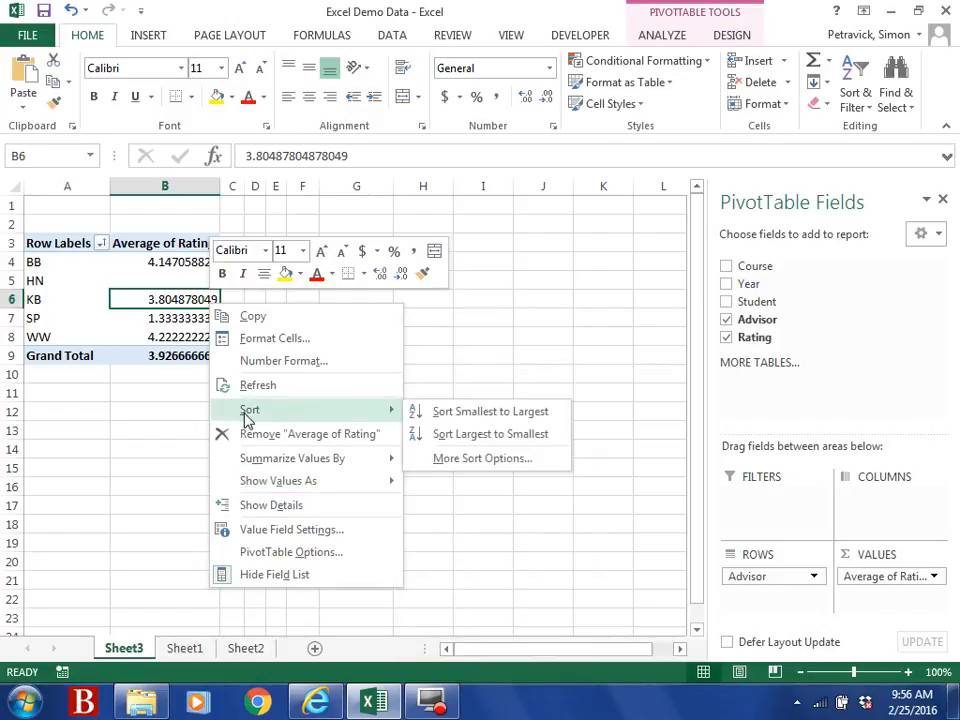
{"action": "left_click", "coordinate": [461, 418]}
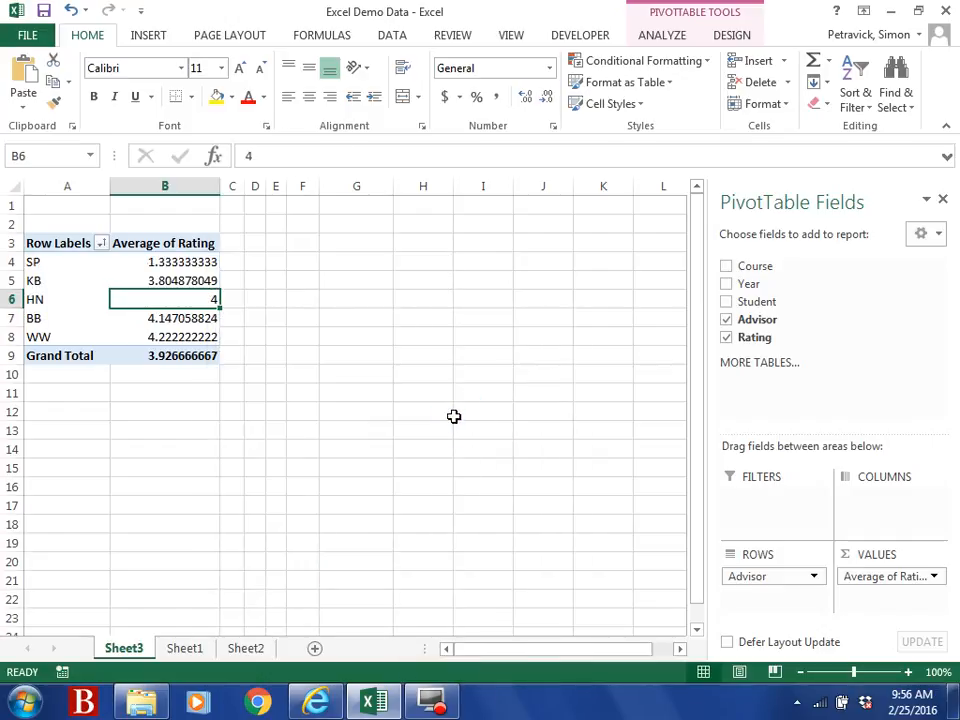
{"action": "left_click", "coordinate": [179, 262]}
{"action": "left_click_drag", "start_coordinate": [179, 262], "coordinate": [68, 262]}
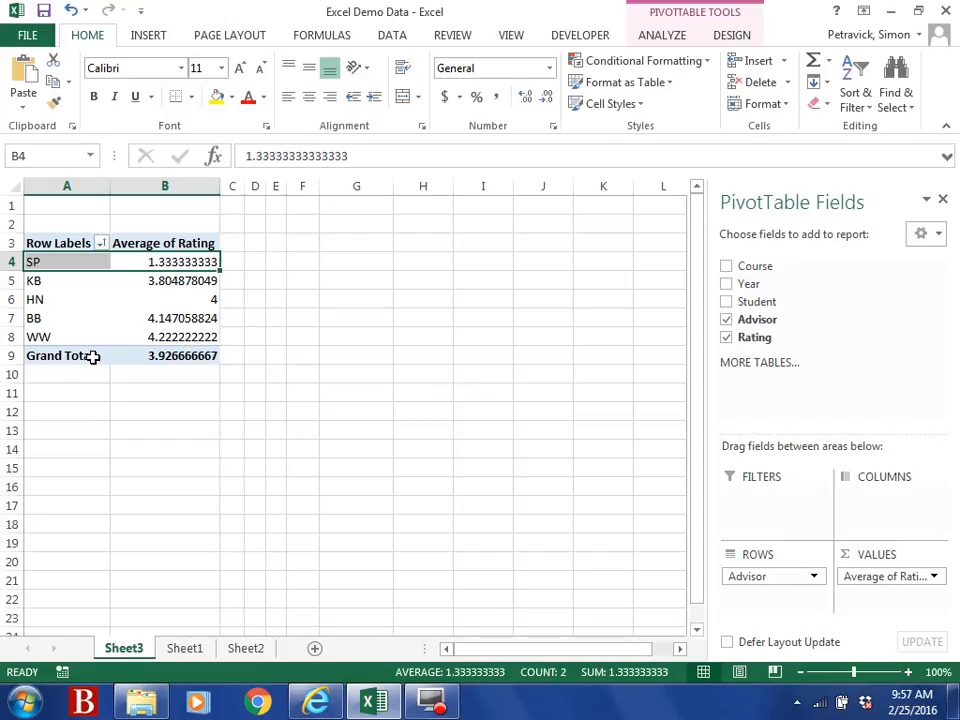
Step: Remove Advisor and Average of Rating, then put Course in Rows and Student in Values
{"action": "left_click_drag", "start_coordinate": [785, 590], "coordinate": [833, 356]}
{"action": "left_click_drag", "start_coordinate": [887, 577], "coordinate": [818, 332]}
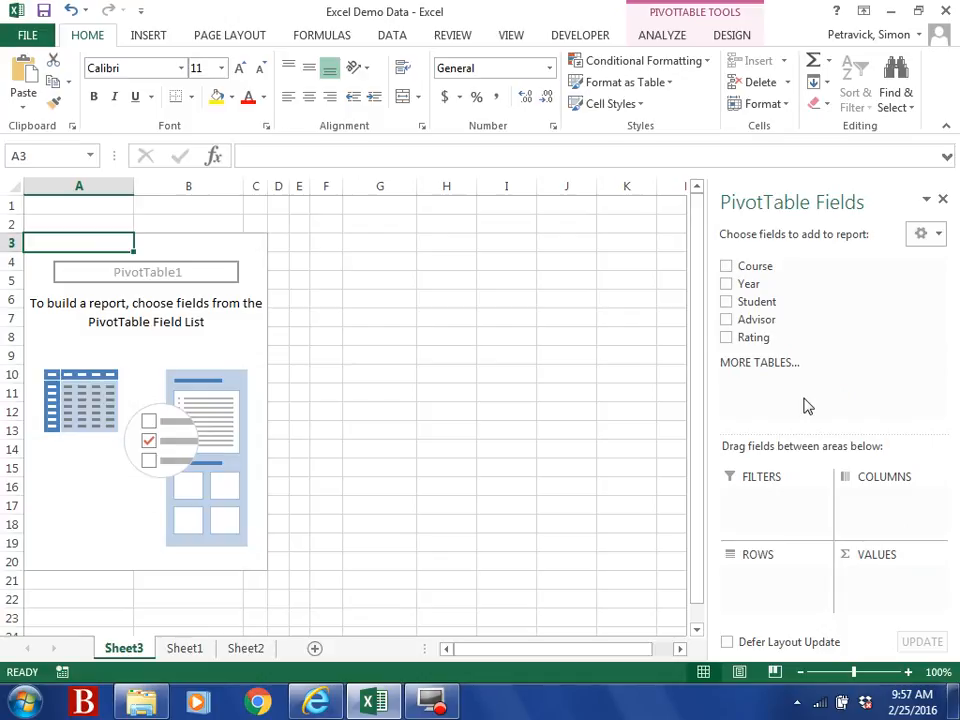
{"action": "left_click_drag", "start_coordinate": [752, 268], "coordinate": [746, 592]}
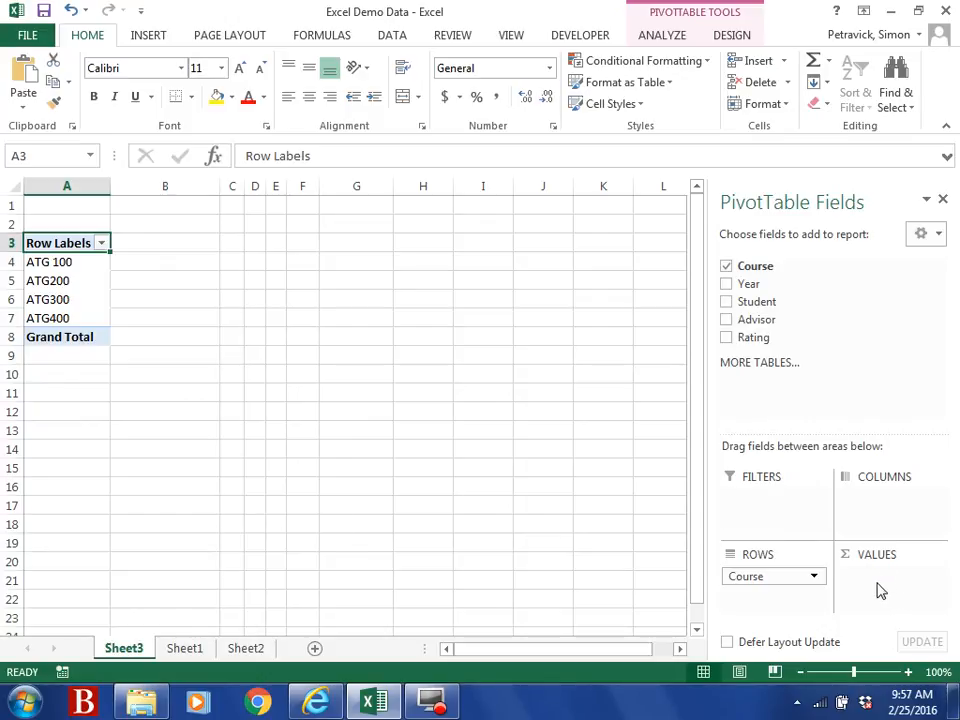
{"action": "left_click_drag", "start_coordinate": [756, 302], "coordinate": [864, 574]}
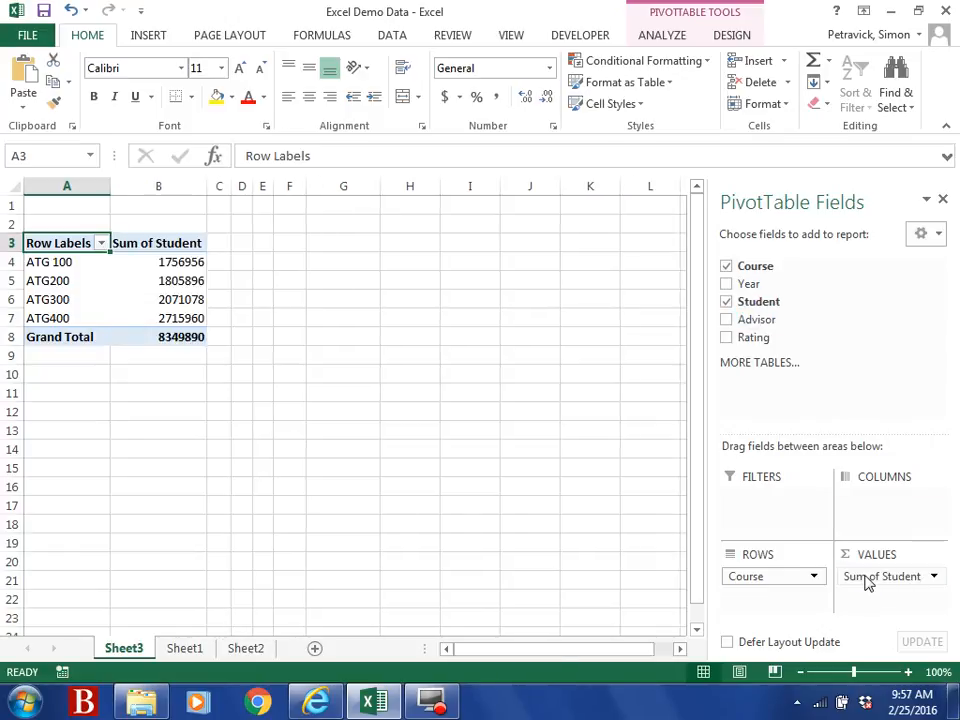
Step: Summarize the Student value field by Count instead of Sum, giving 150 students across four courses
{"action": "left_click", "coordinate": [934, 577]}
{"action": "left_click", "coordinate": [922, 556]}
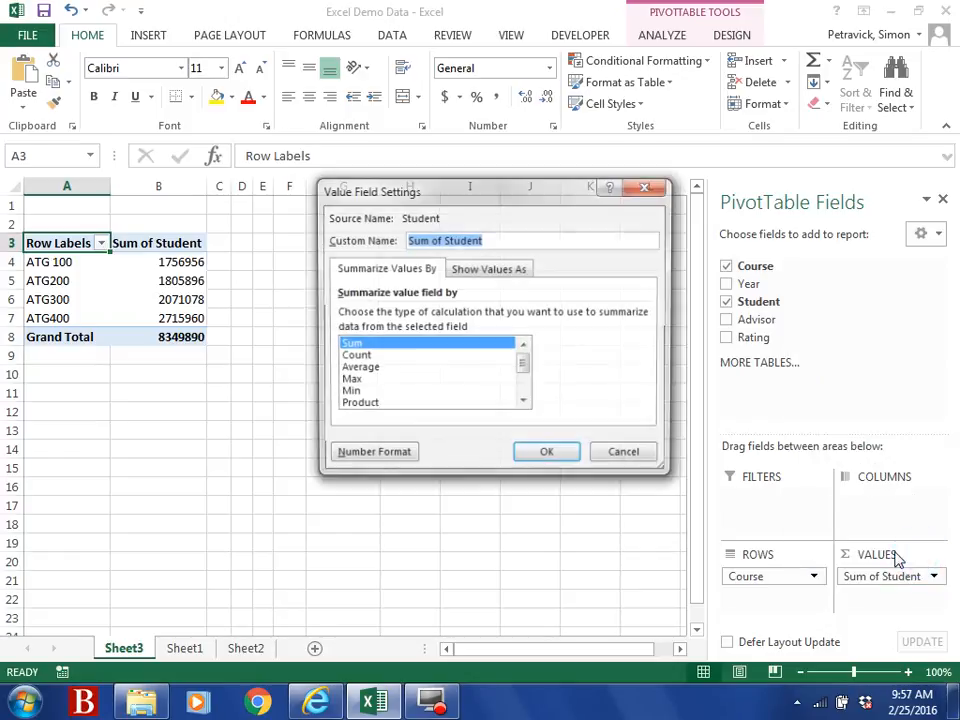
{"action": "left_click", "coordinate": [362, 357]}
{"action": "left_click", "coordinate": [548, 456]}
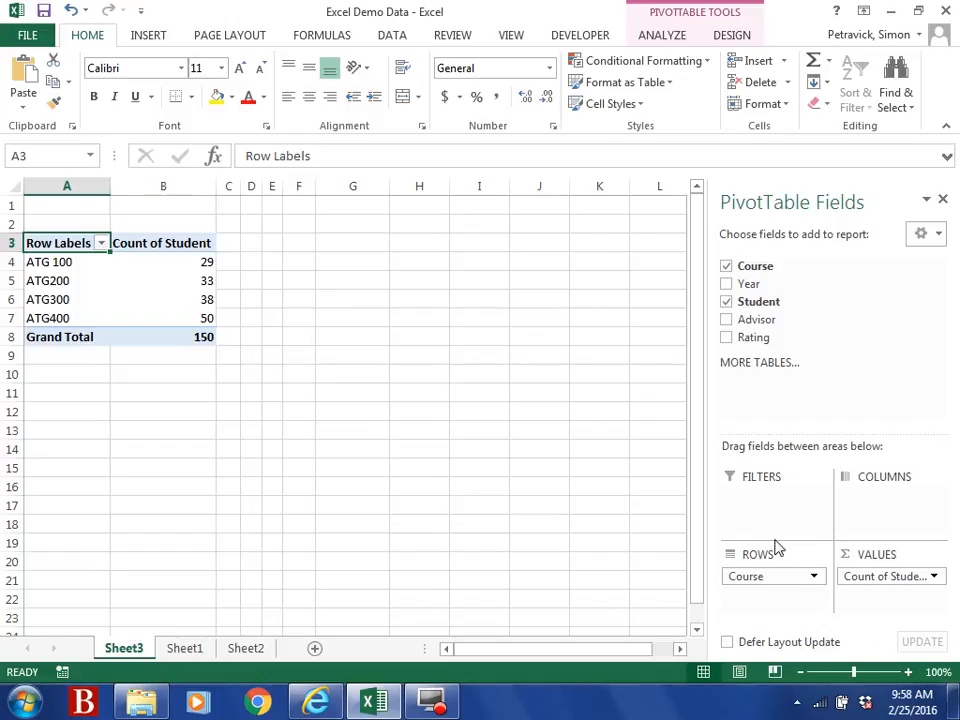
Step: Replace Course with Advisor in Rows, add Year as columns, and check BB's Year 1 count of 7
{"action": "left_click_drag", "start_coordinate": [775, 576], "coordinate": [836, 343]}
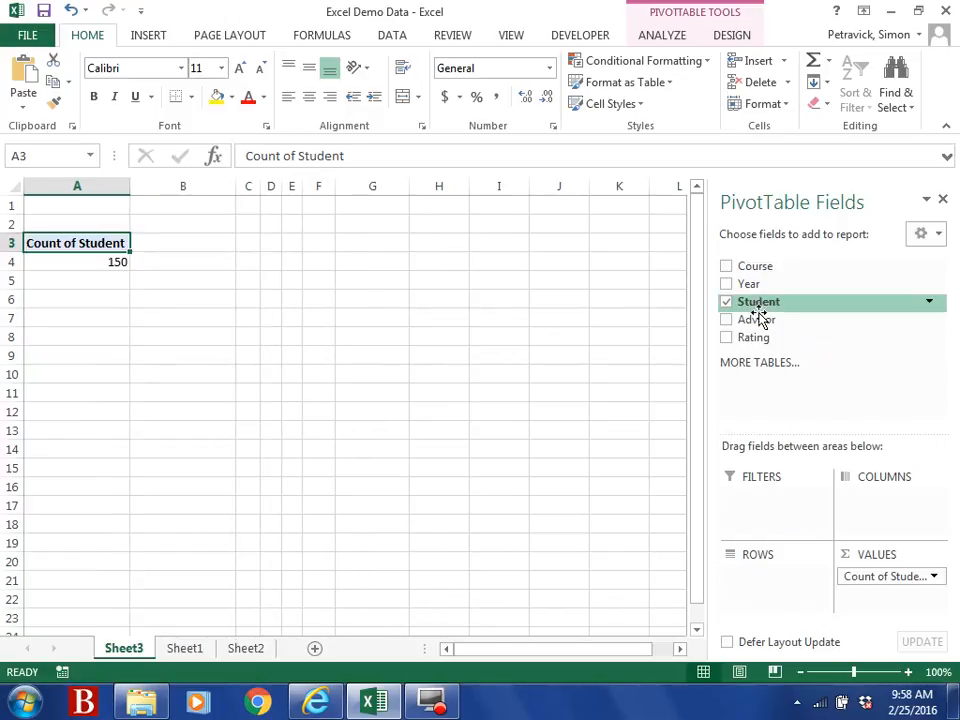
{"action": "left_click_drag", "start_coordinate": [759, 319], "coordinate": [752, 587]}
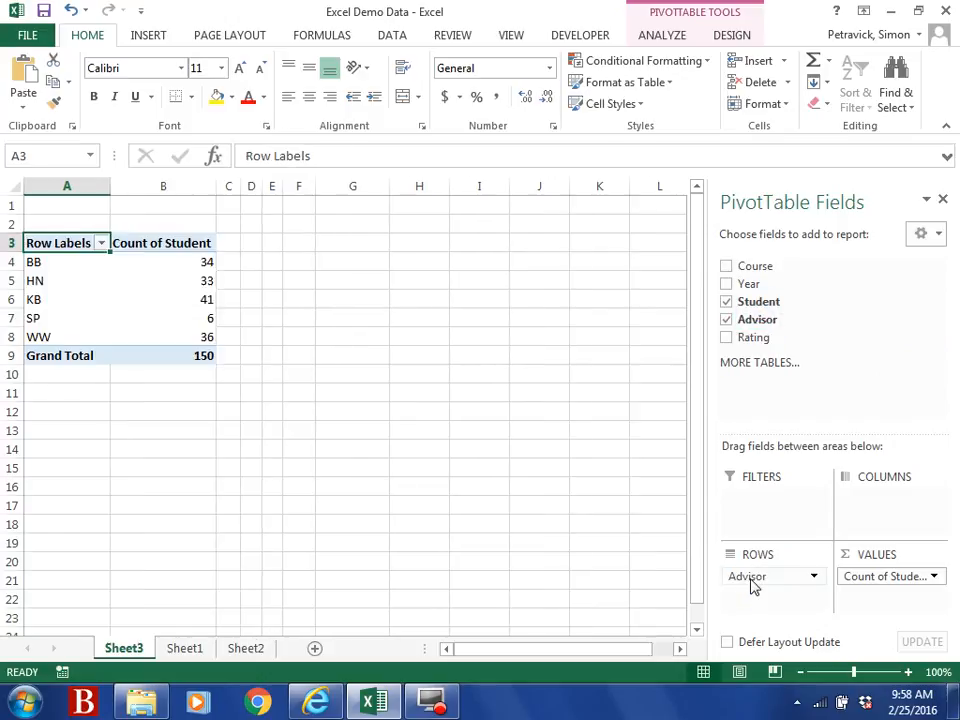
{"action": "left_click_drag", "start_coordinate": [752, 285], "coordinate": [863, 505]}
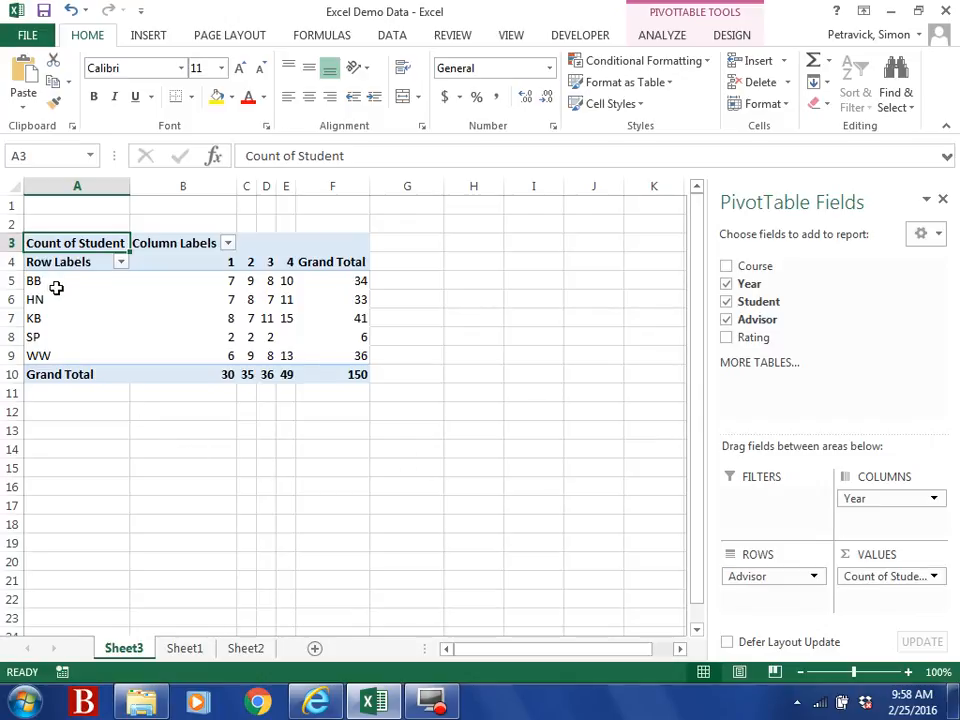
{"action": "left_click", "coordinate": [229, 281]}
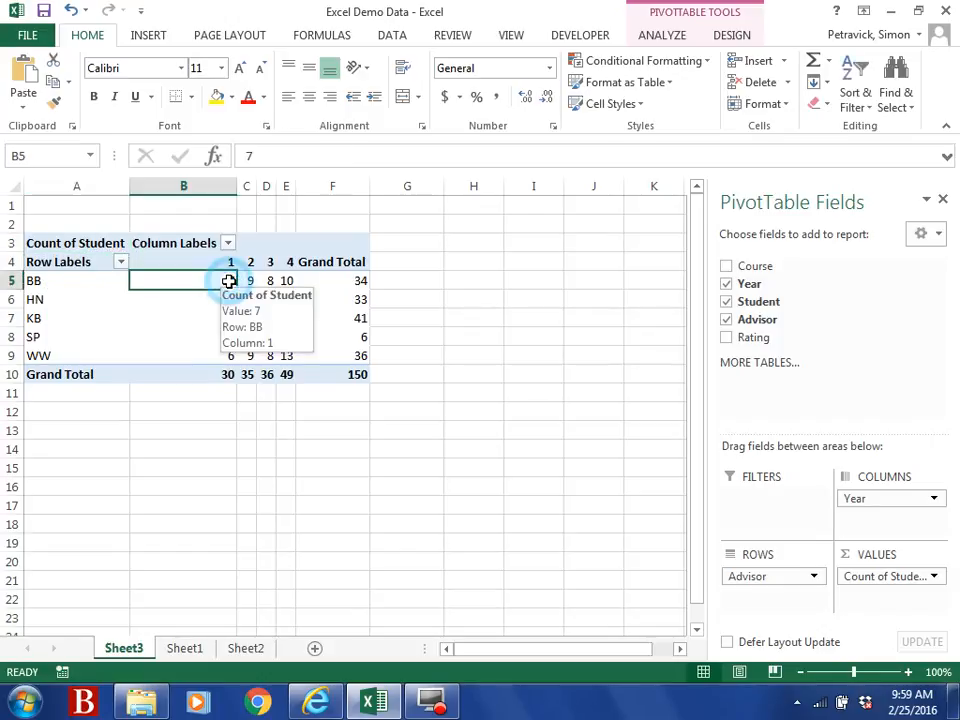
{"action": "left_click", "coordinate": [252, 281]}
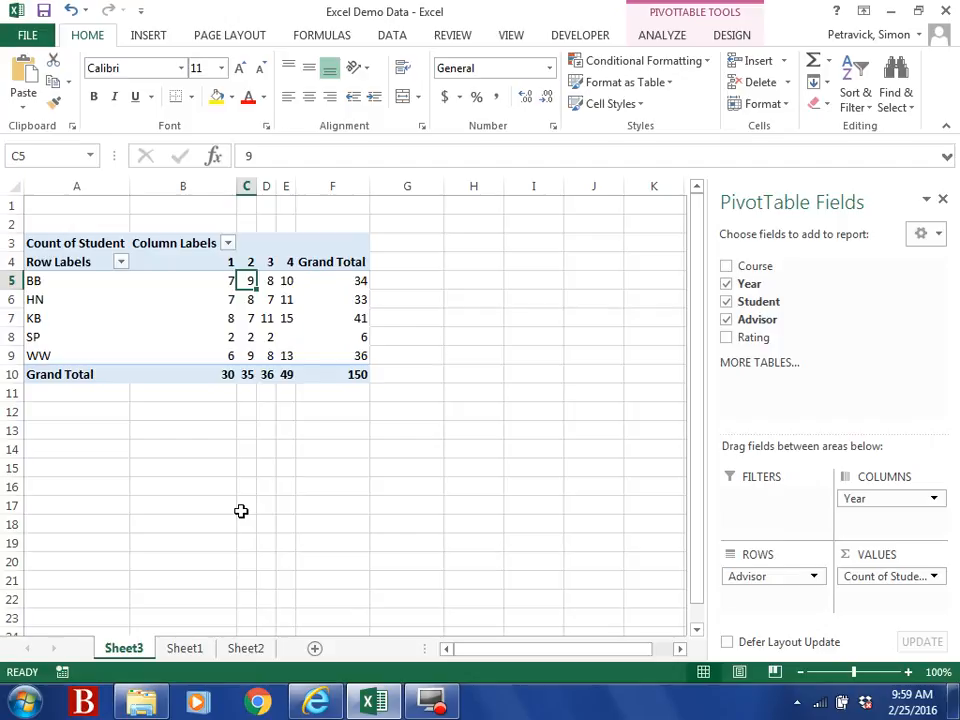
{"action": "left_click", "coordinate": [343, 281]}
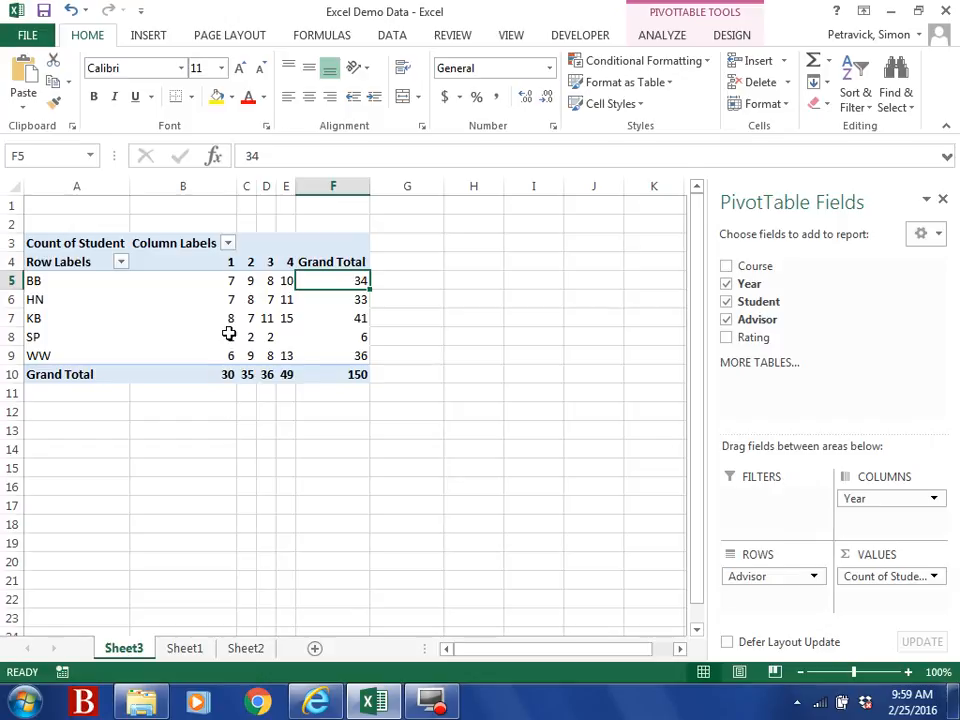
{"action": "left_click", "coordinate": [286, 337]}
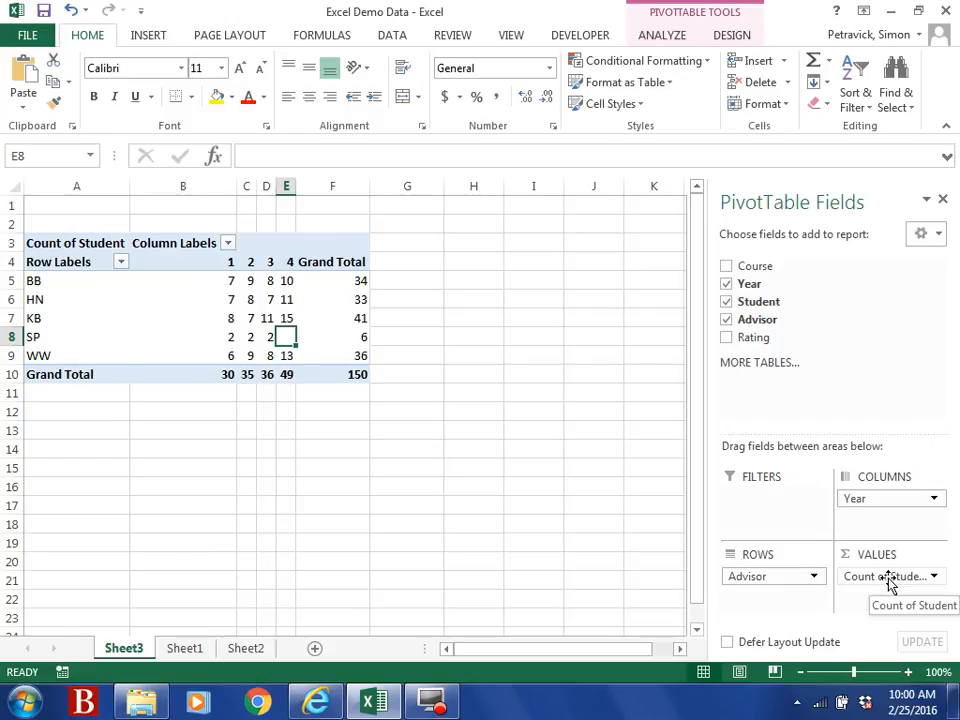
{"action": "left_click_drag", "start_coordinate": [795, 588], "coordinate": [831, 336]}
{"action": "left_click_drag", "start_coordinate": [741, 270], "coordinate": [748, 583]}
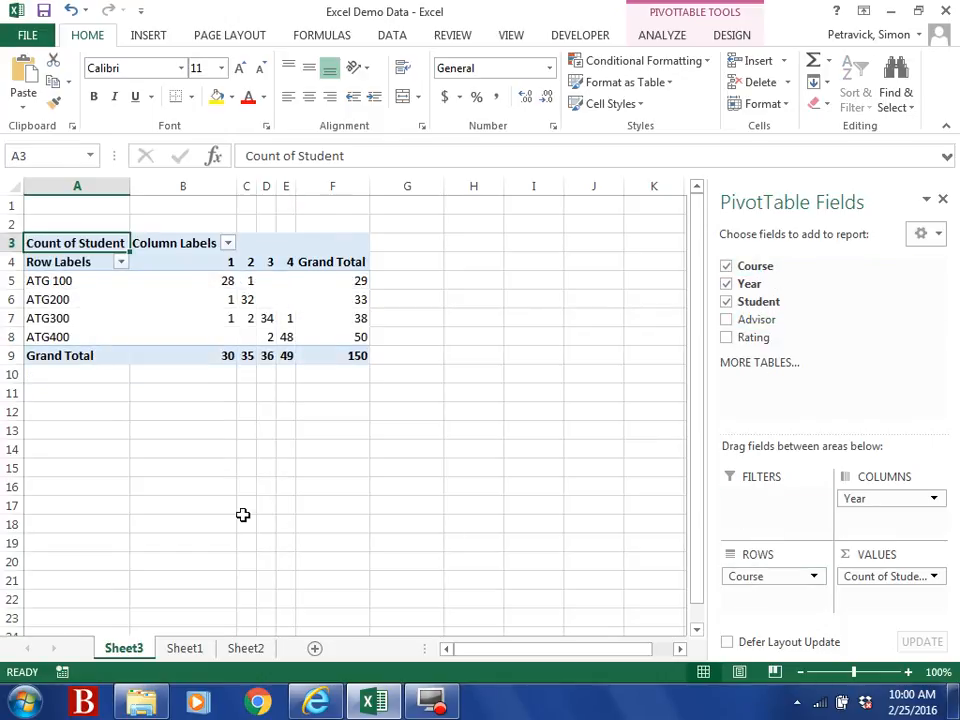
{"action": "mouse_move", "coordinate": [228, 281]}
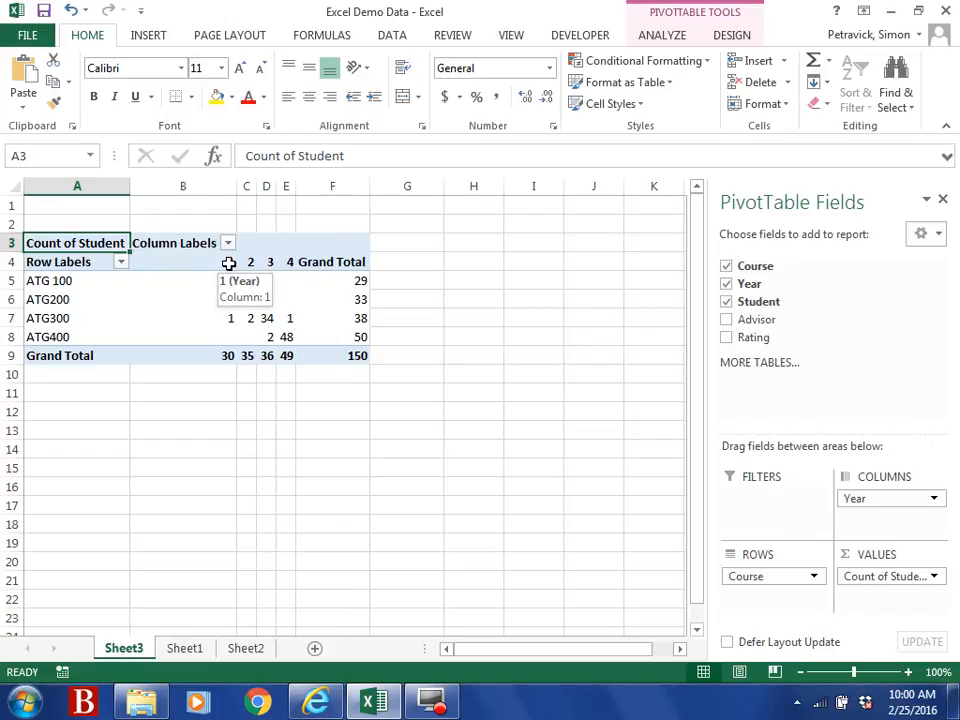
{"action": "left_click", "coordinate": [229, 262]}
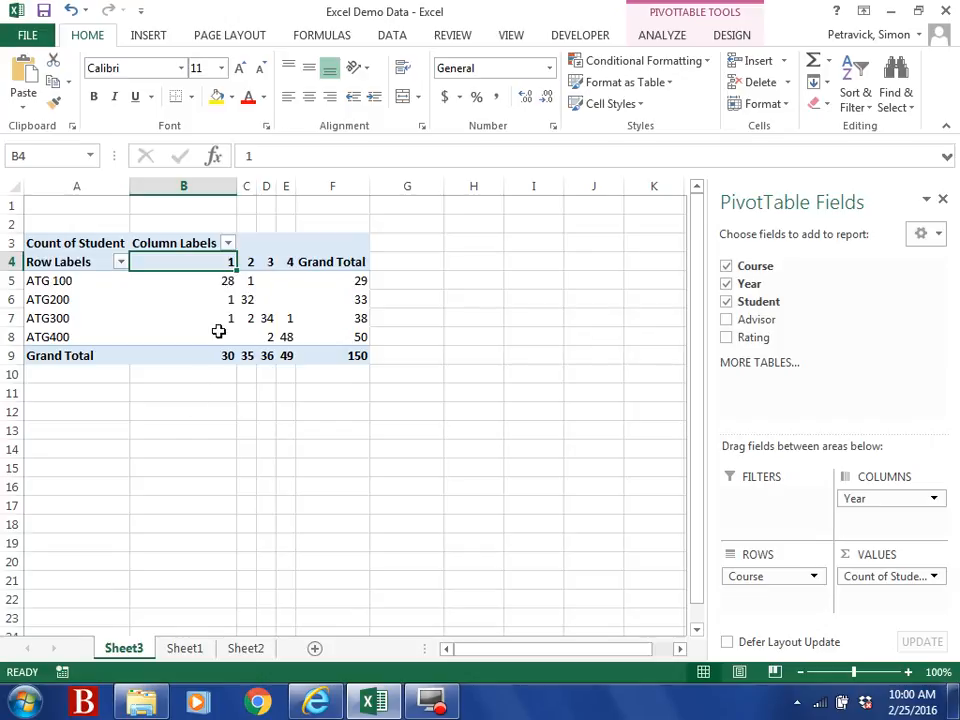
{"action": "left_click", "coordinate": [226, 300]}
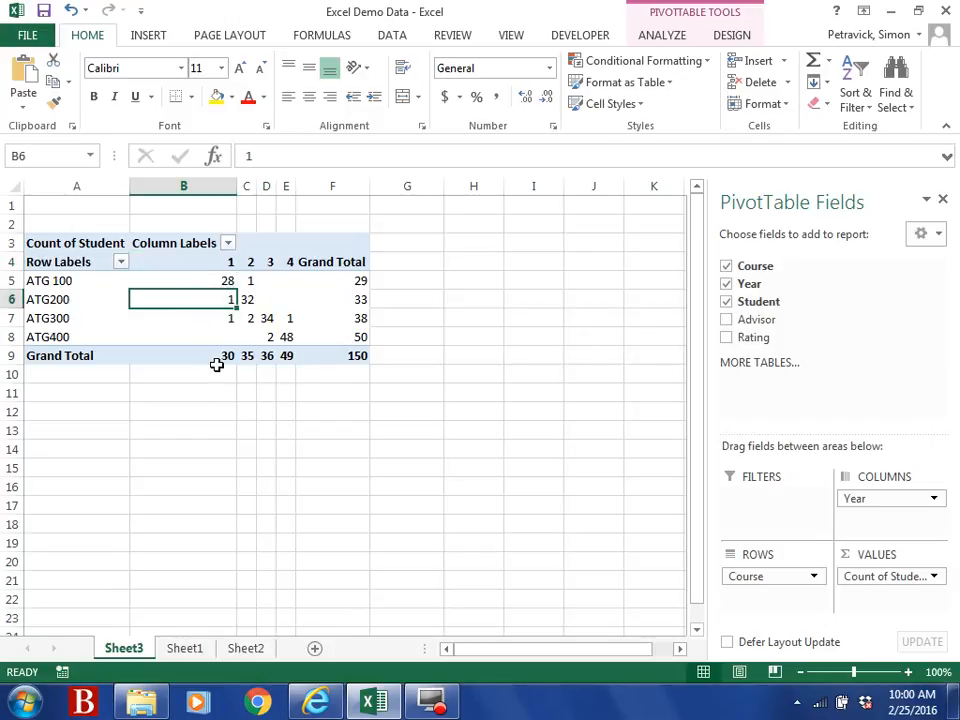
{"action": "key", "text": "Down"}
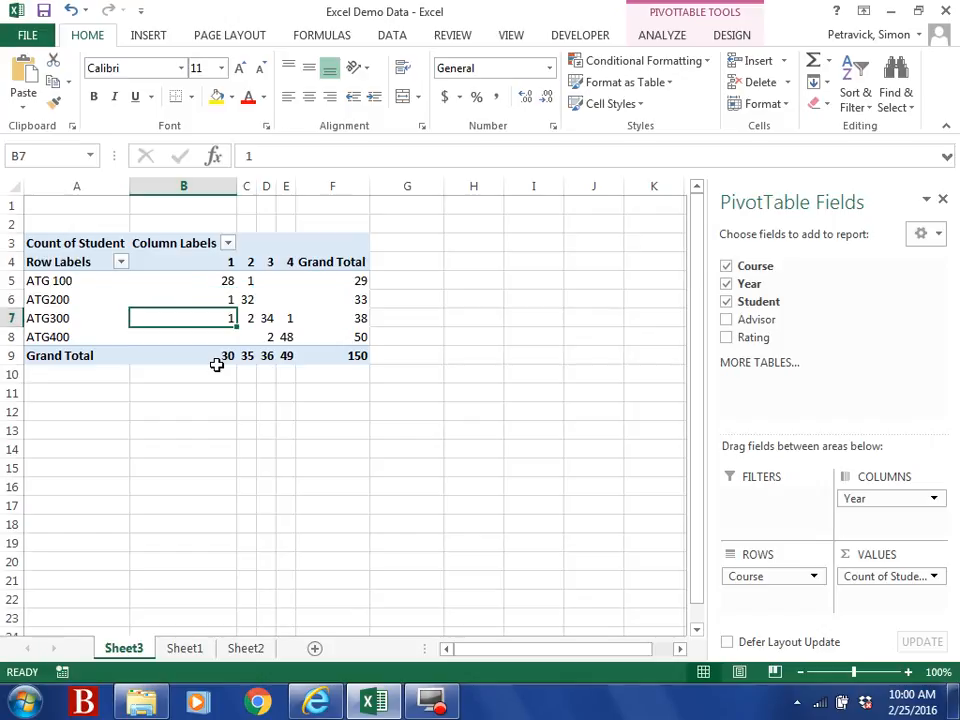
{"action": "key", "text": "Right"}
{"action": "key", "text": "Up"}
{"action": "key", "text": "Up"}
{"action": "key", "text": "Up"}
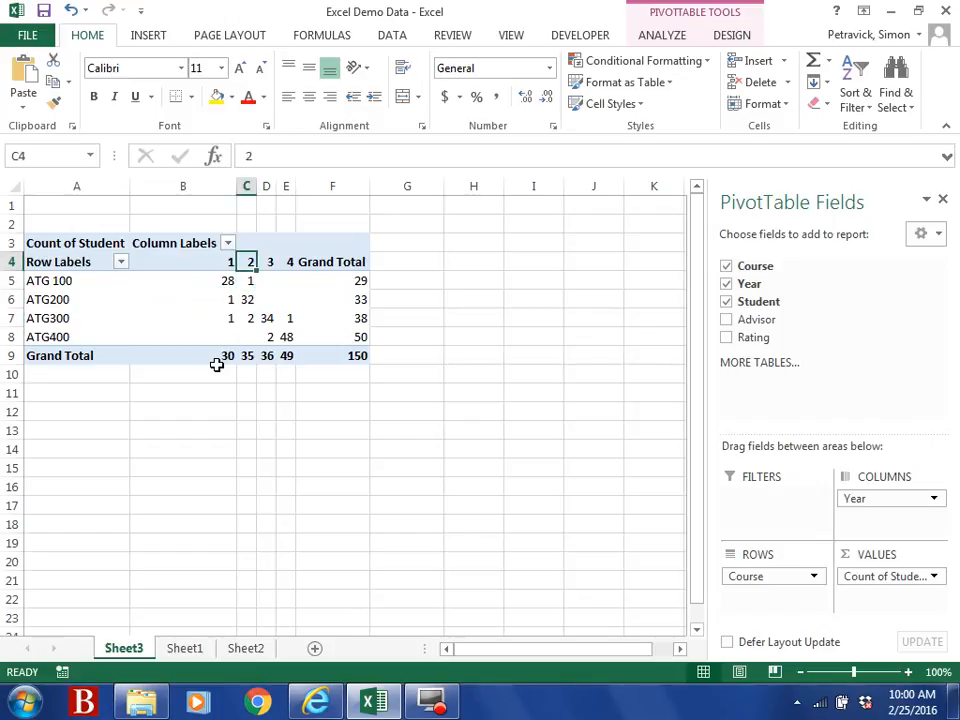
{"action": "key", "text": "Down"}
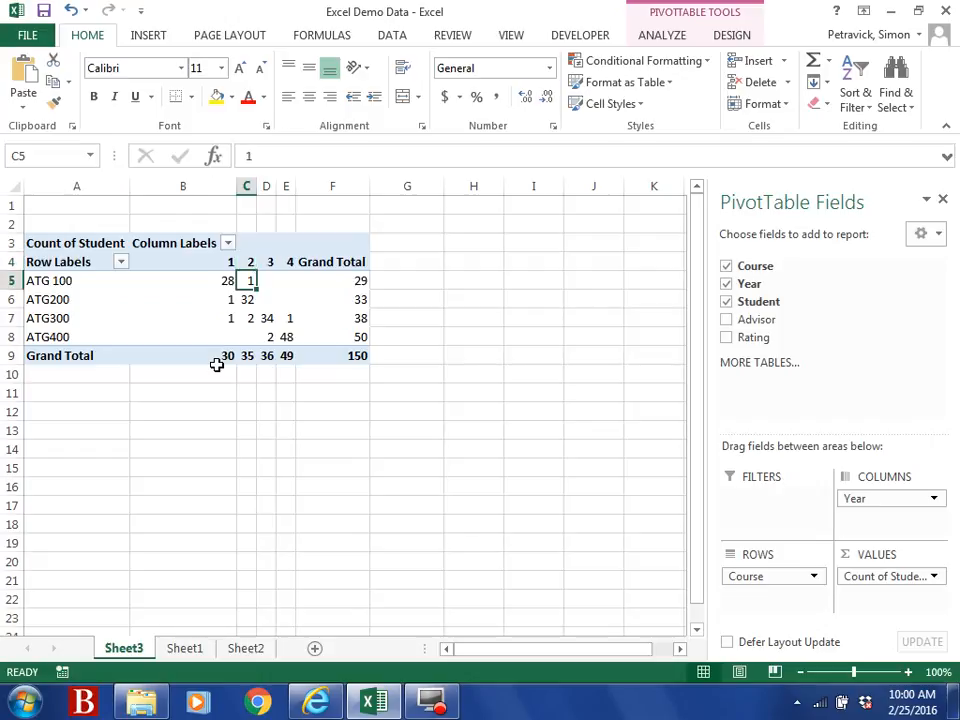
{"action": "key", "text": "Down"}
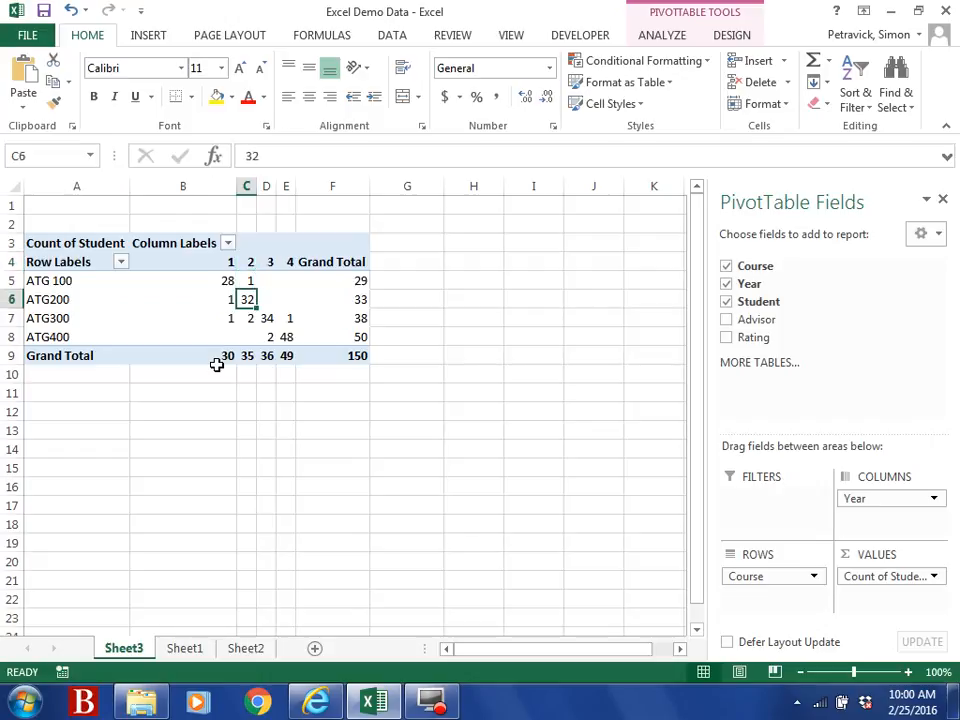
{"action": "key", "text": "Down"}
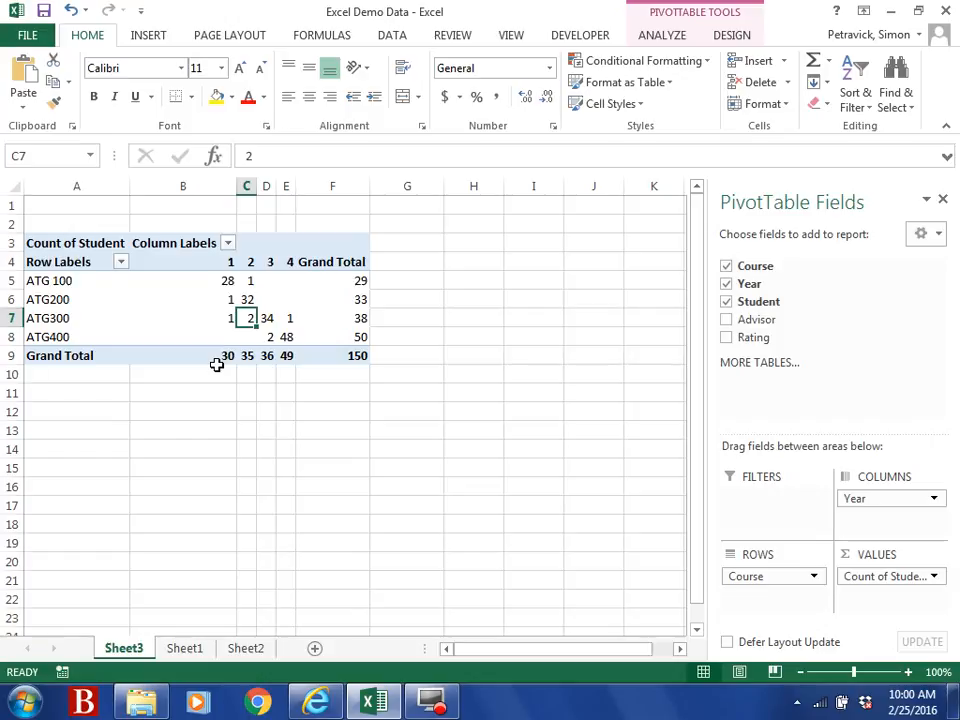
{"action": "key", "text": "Right"}
{"action": "key", "text": "Down"}
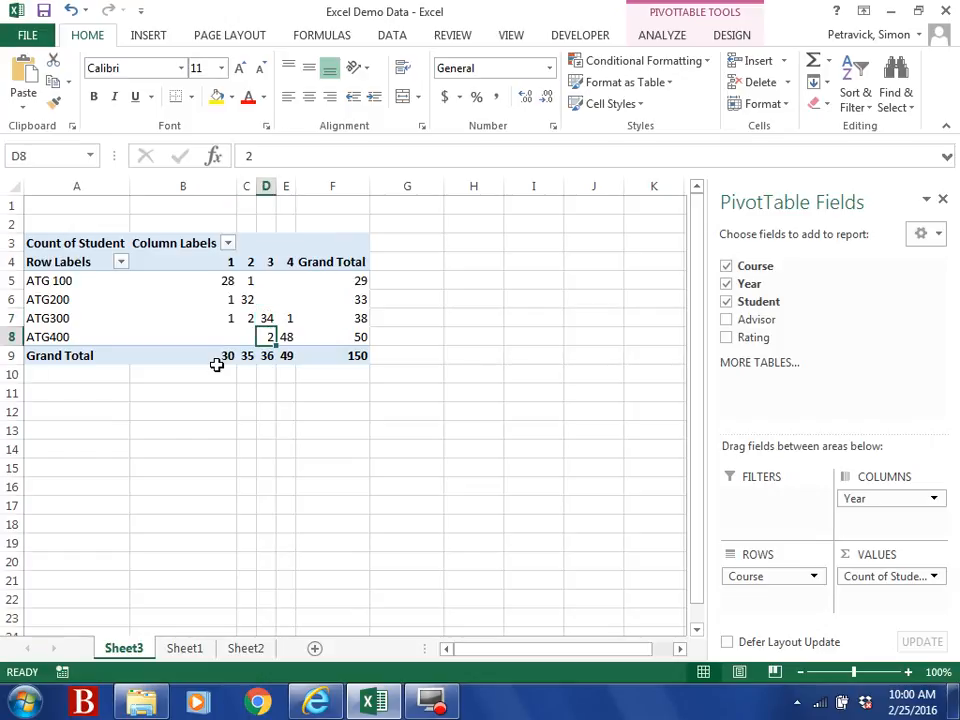
{"action": "key", "text": "Up"}
{"action": "key", "text": "Up"}
{"action": "key", "text": "Up"}
{"action": "key", "text": "Up"}
{"action": "key", "text": "Down"}
{"action": "key", "text": "Down"}
{"action": "key", "text": "Down"}
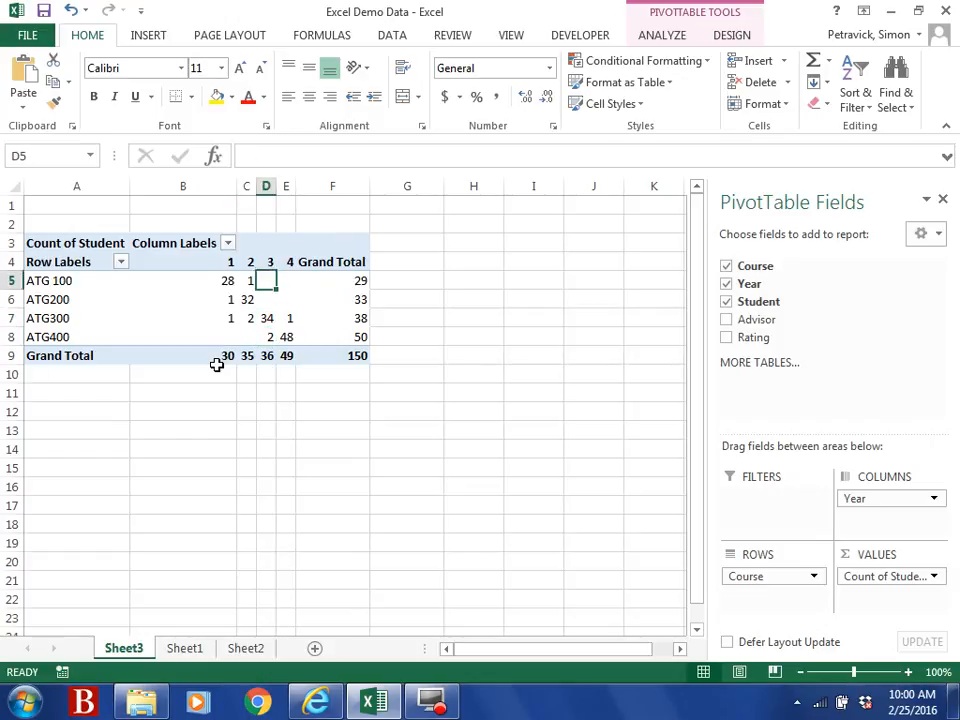
{"action": "key", "text": "Down"}
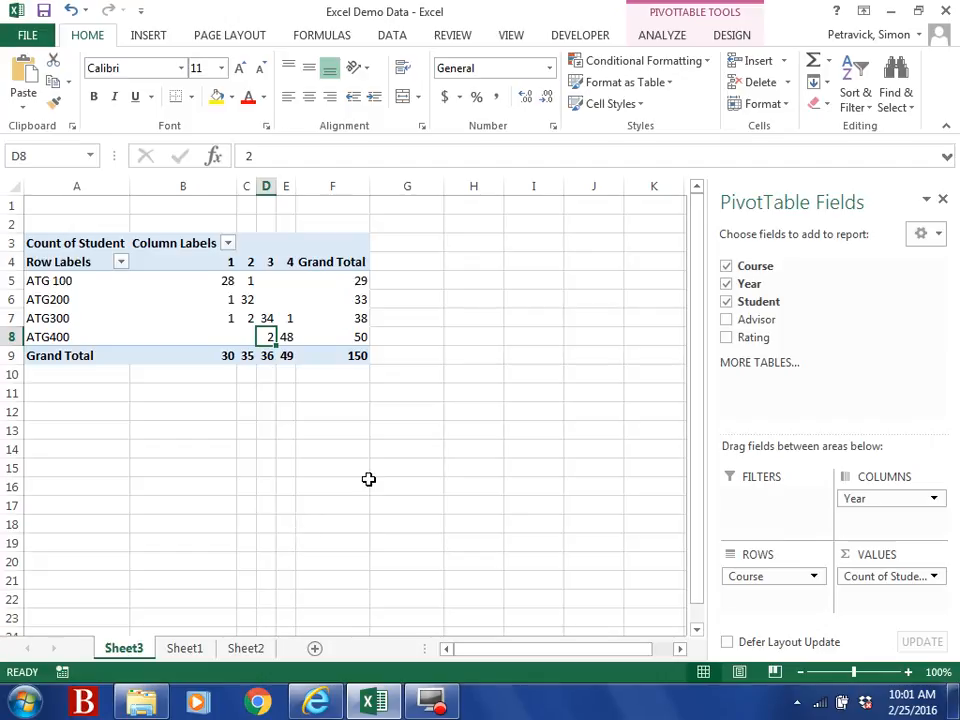
Step: Nest Advisor under Year in Columns and check ATG 100's Year 1 counts for HN and BB
{"action": "left_click_drag", "start_coordinate": [756, 327], "coordinate": [850, 526]}
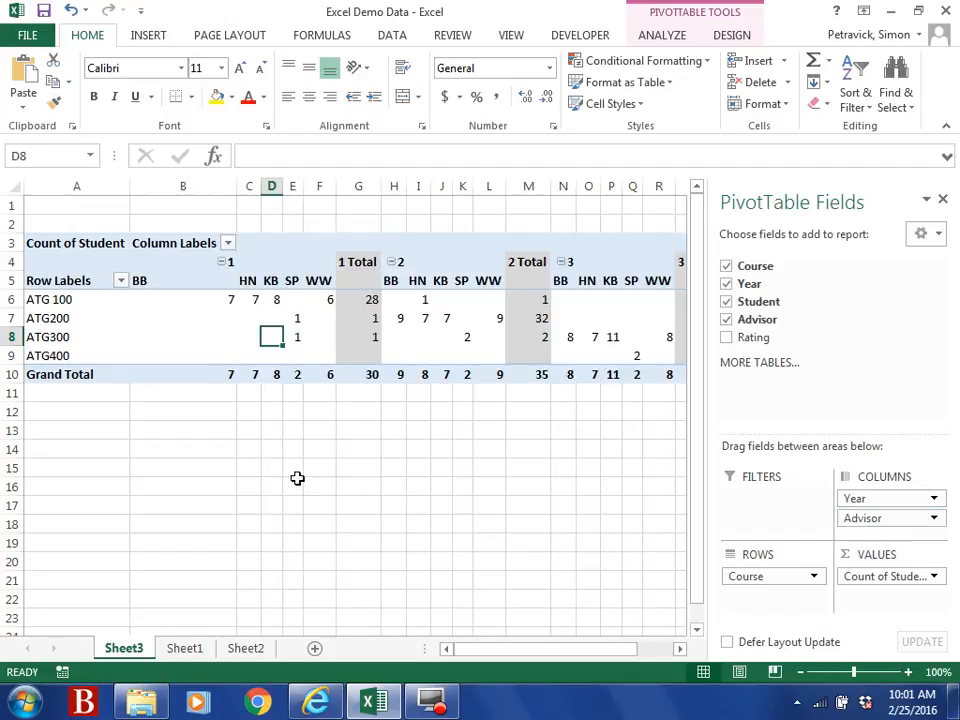
{"action": "left_click", "coordinate": [238, 281]}
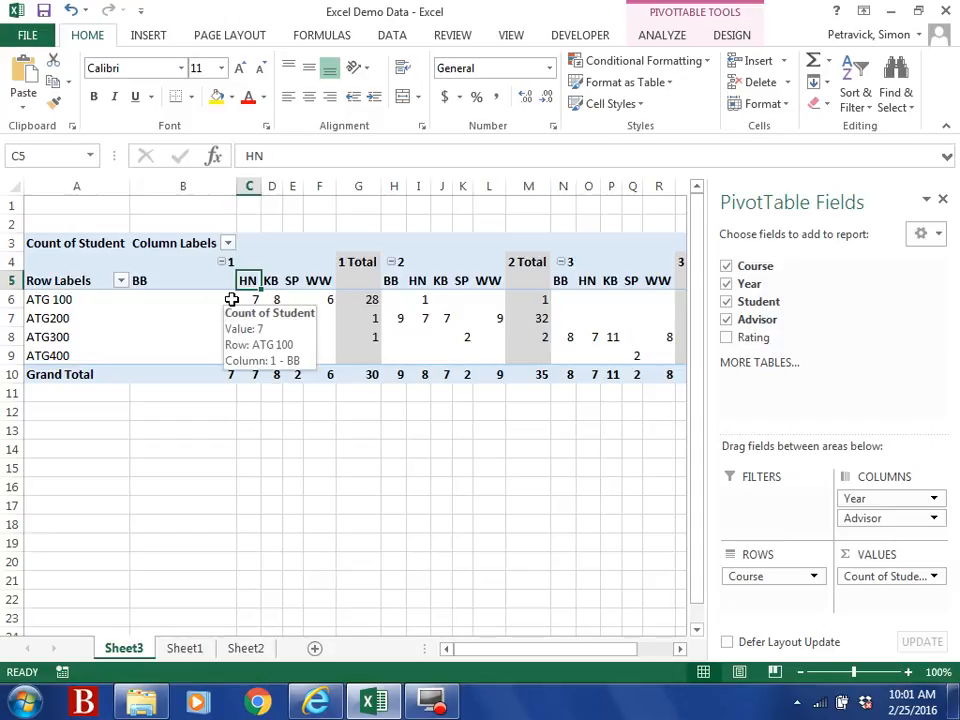
{"action": "left_click", "coordinate": [231, 299]}
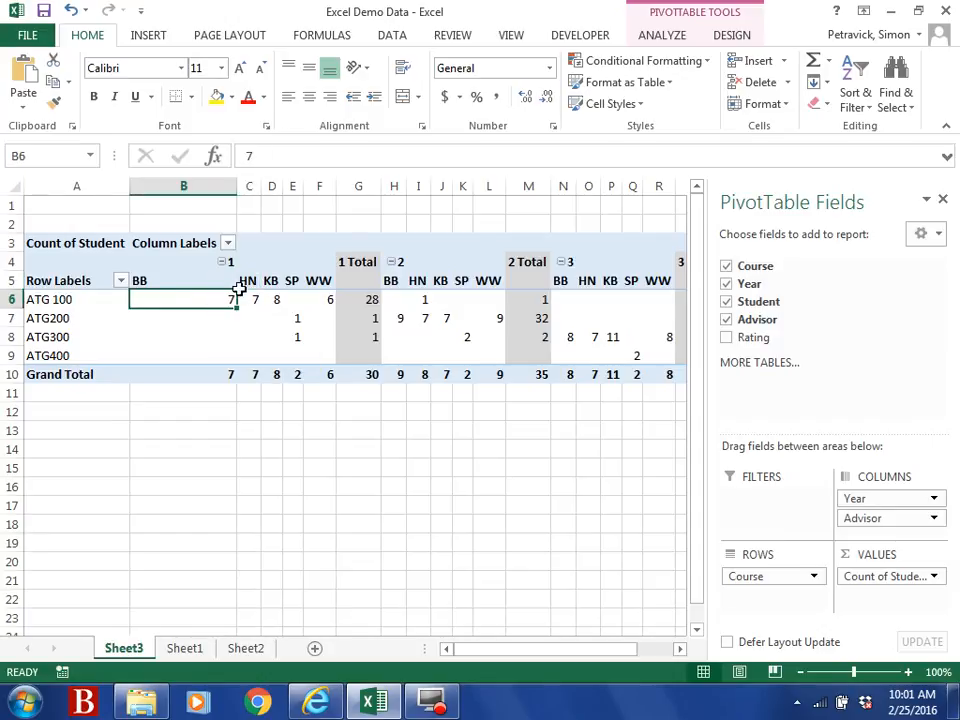
{"action": "left_click", "coordinate": [231, 258]}
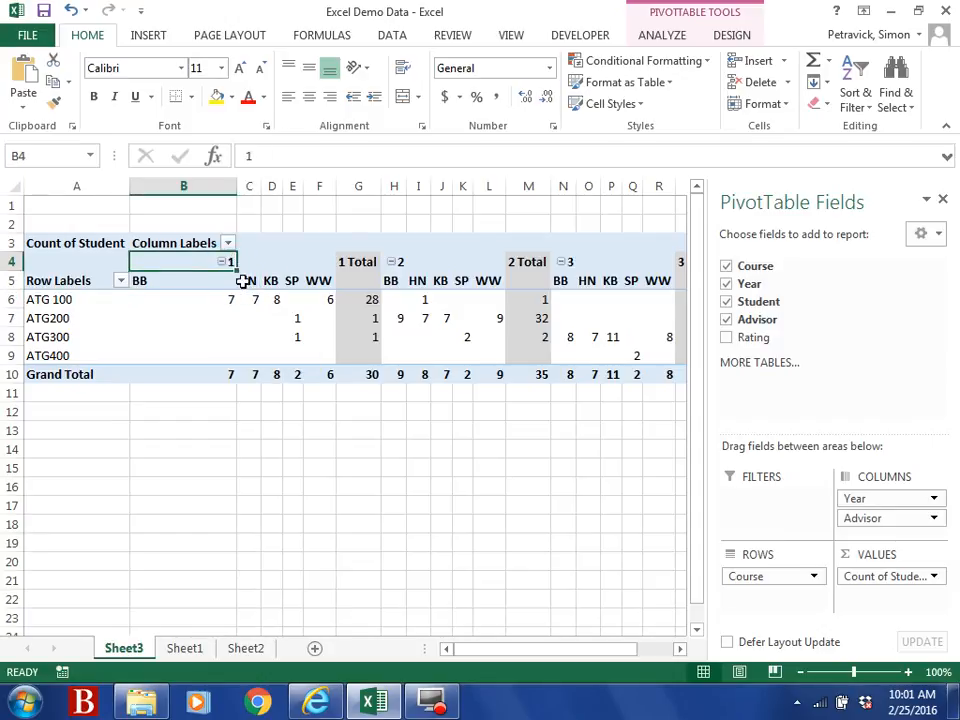
{"action": "left_click", "coordinate": [245, 281]}
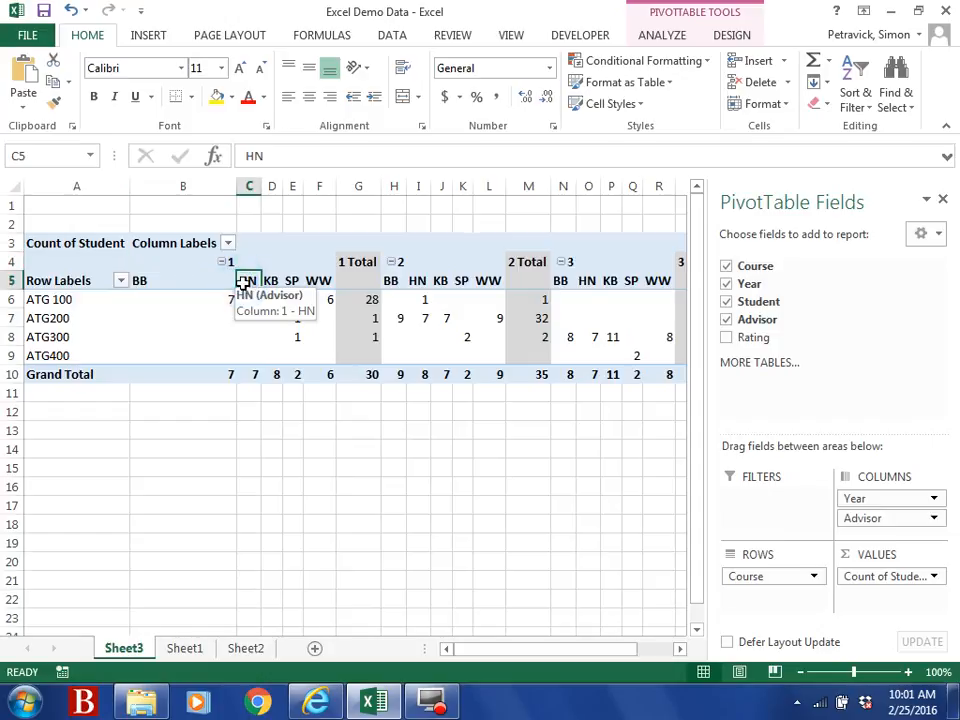
{"action": "left_click", "coordinate": [232, 300]}
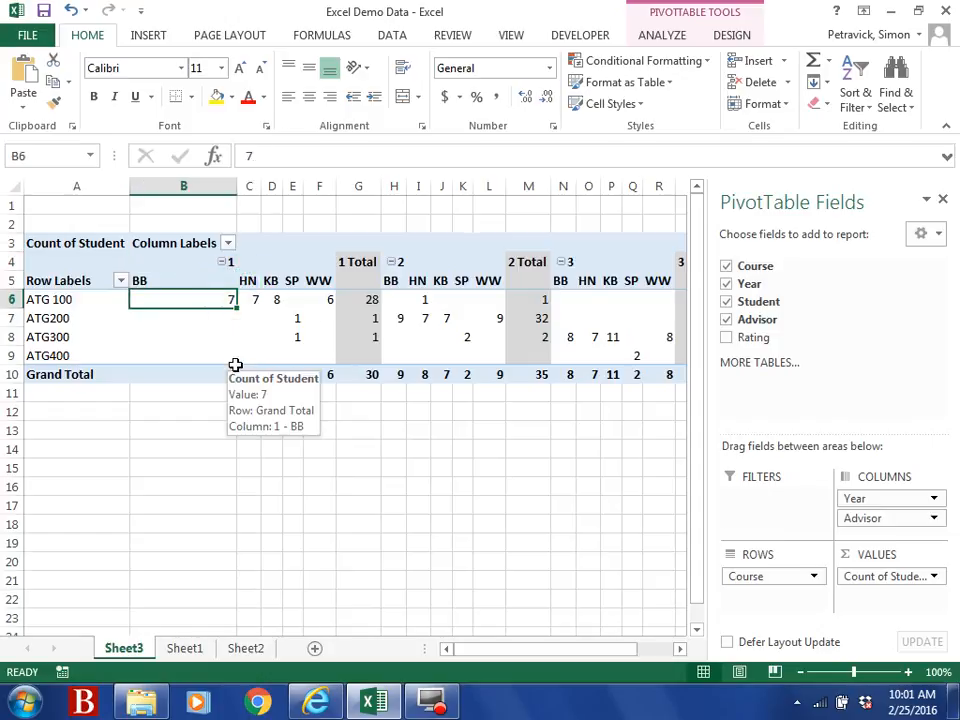
Step: Review ATG200's Year 2 count under BB, then ATG200 and ATG300 SP counts in Year 1
{"action": "left_click", "coordinate": [398, 264]}
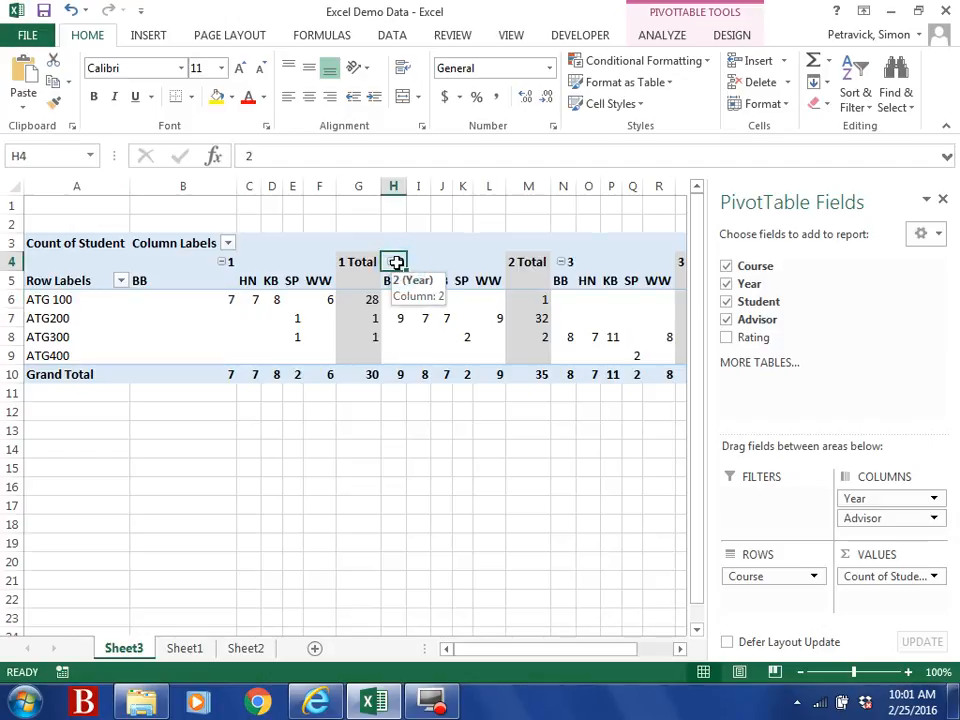
{"action": "left_click", "coordinate": [399, 319]}
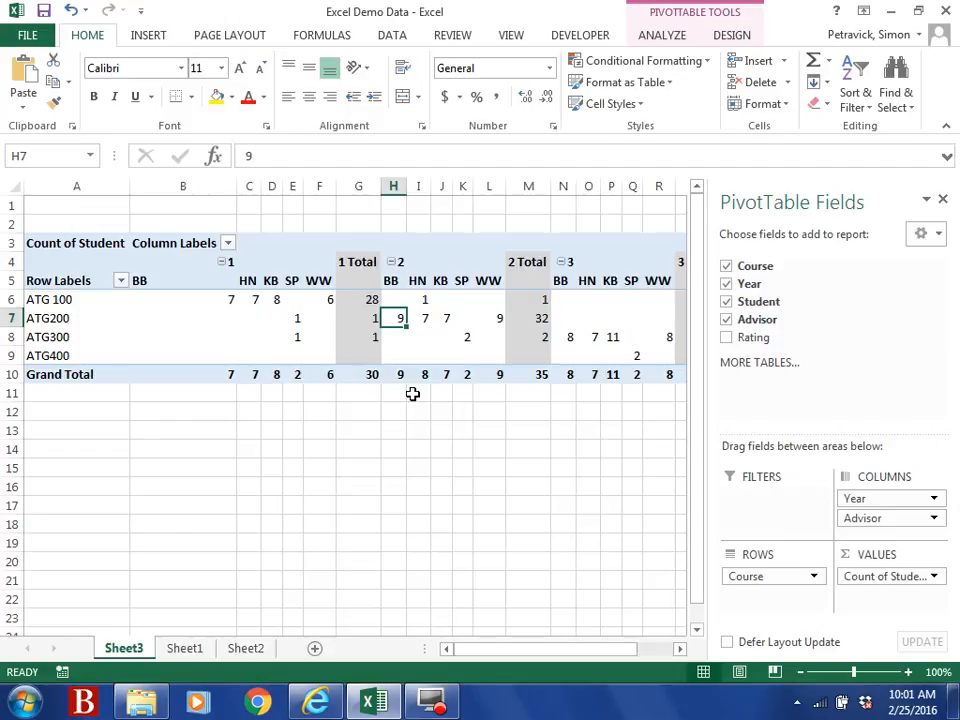
{"action": "left_click", "coordinate": [56, 318]}
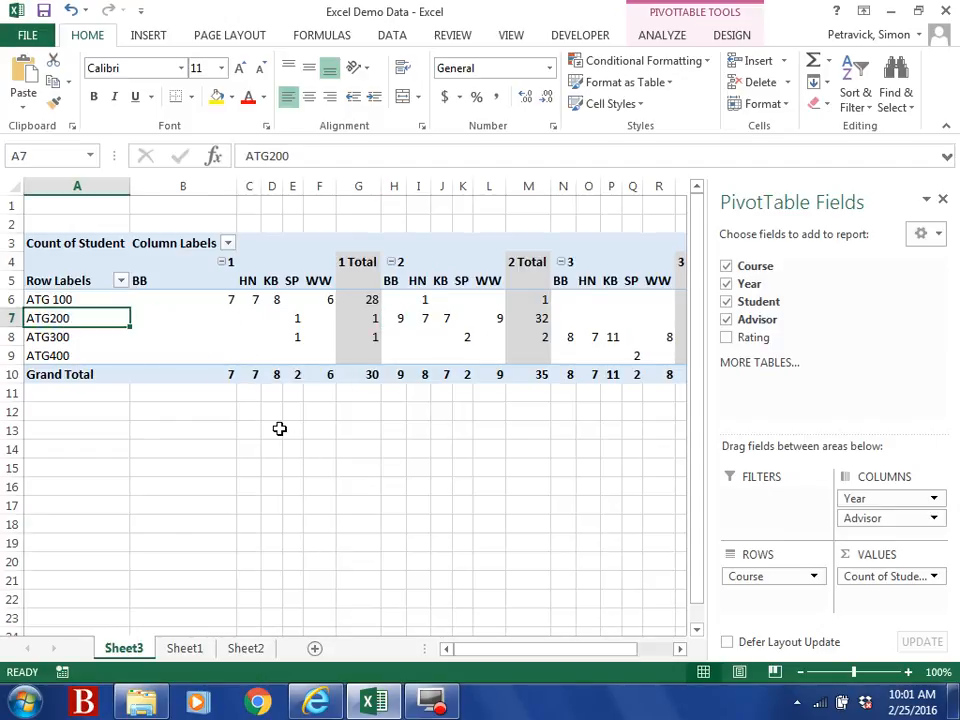
{"action": "left_click", "coordinate": [231, 265]}
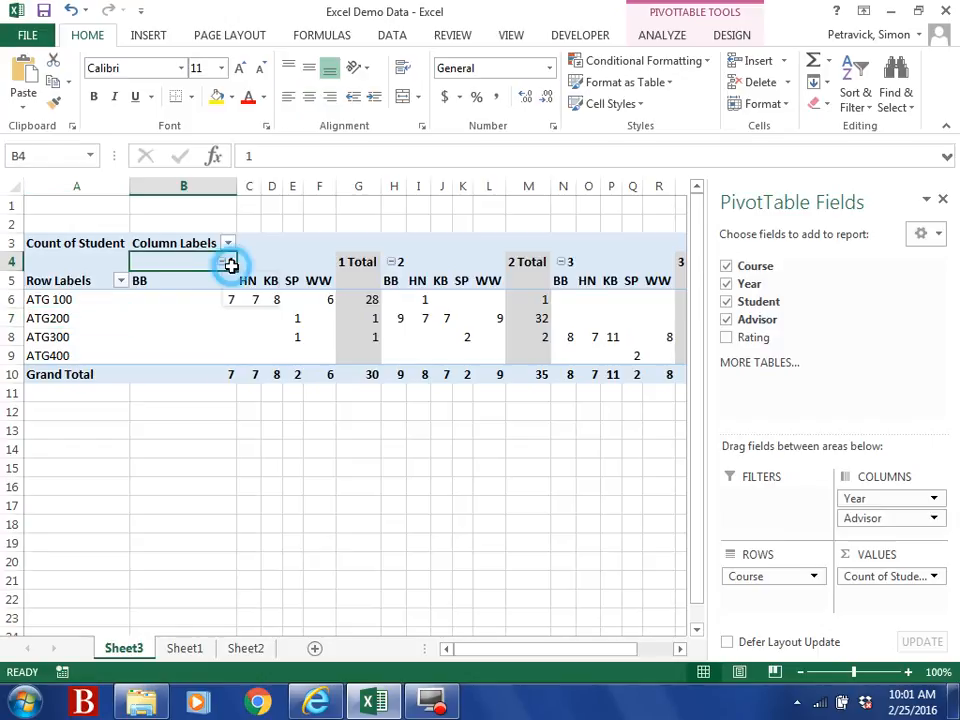
{"action": "left_click", "coordinate": [293, 281]}
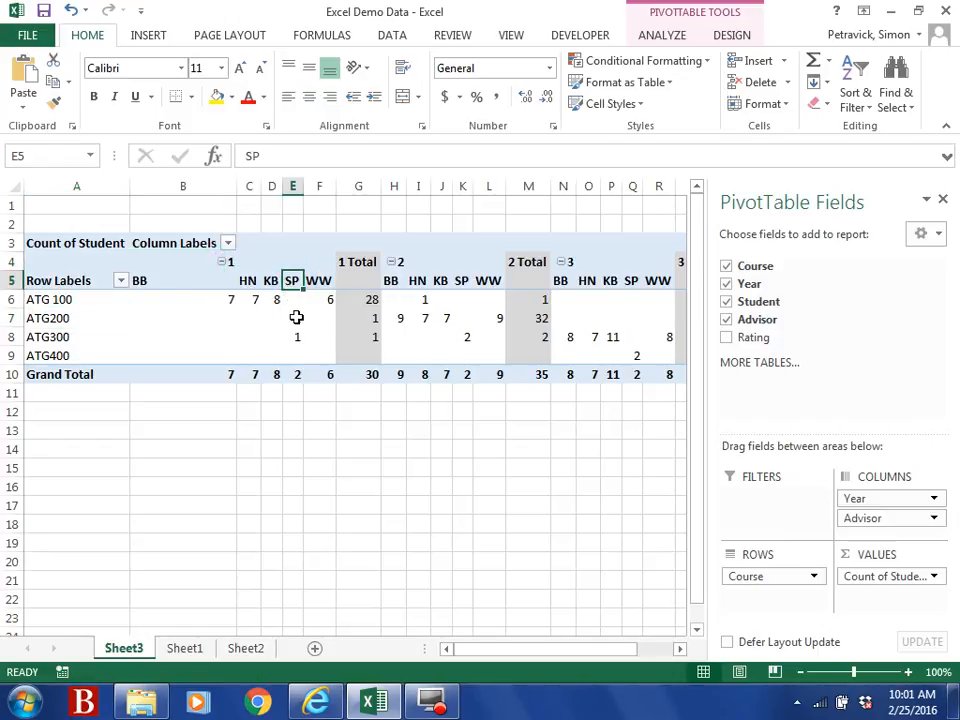
{"action": "left_click", "coordinate": [296, 318]}
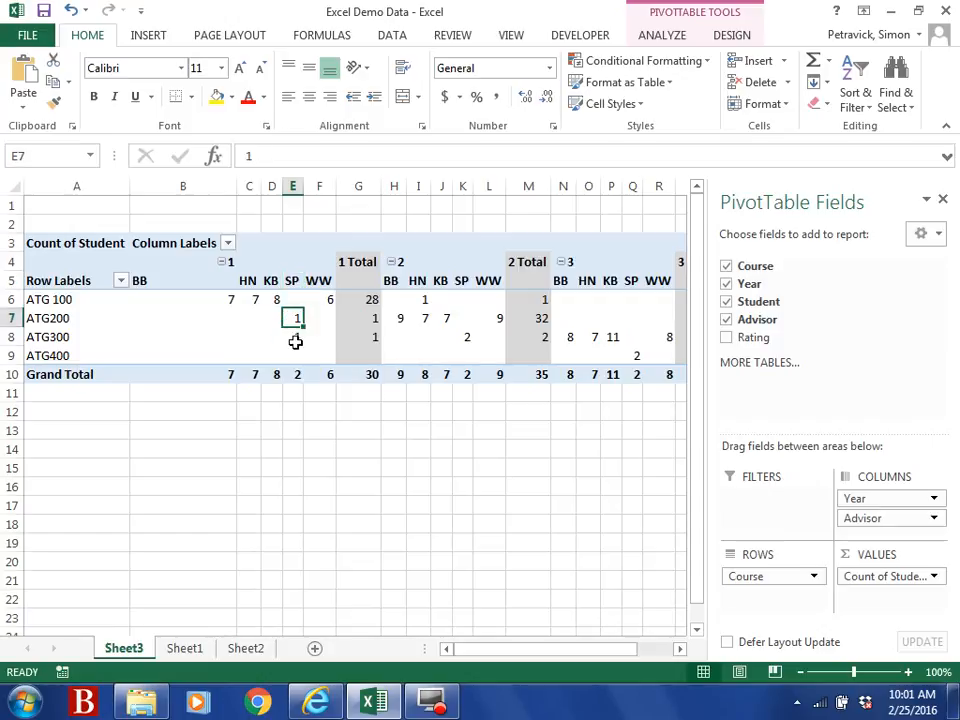
{"action": "left_click", "coordinate": [296, 340]}
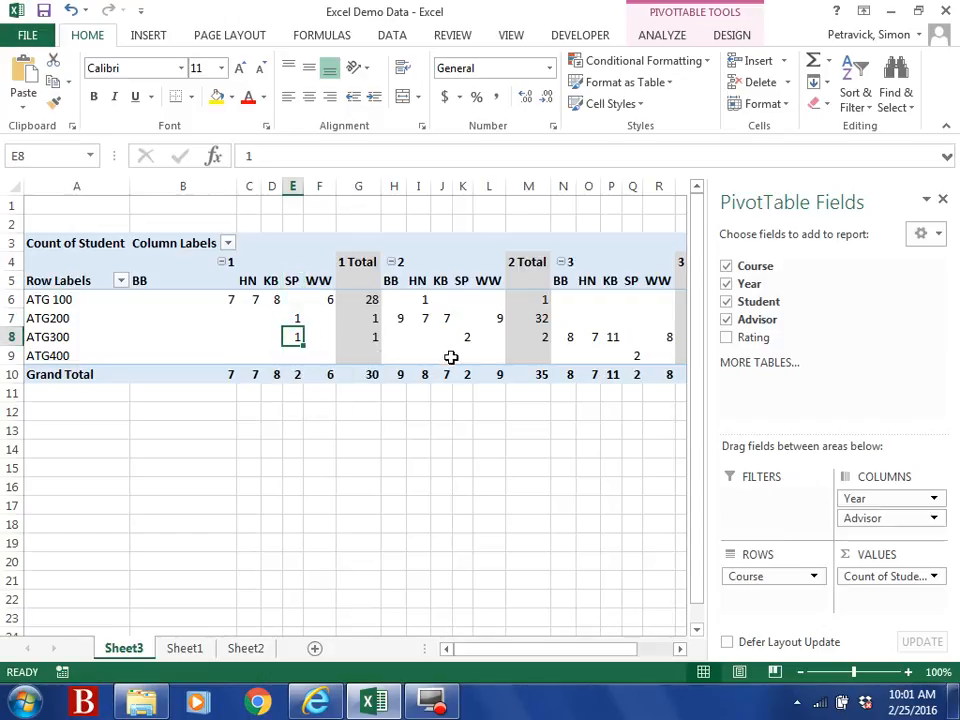
Step: Check SP's counts for ATG300 in Year 2 and ATG400 in Year 3
{"action": "left_click", "coordinate": [399, 263]}
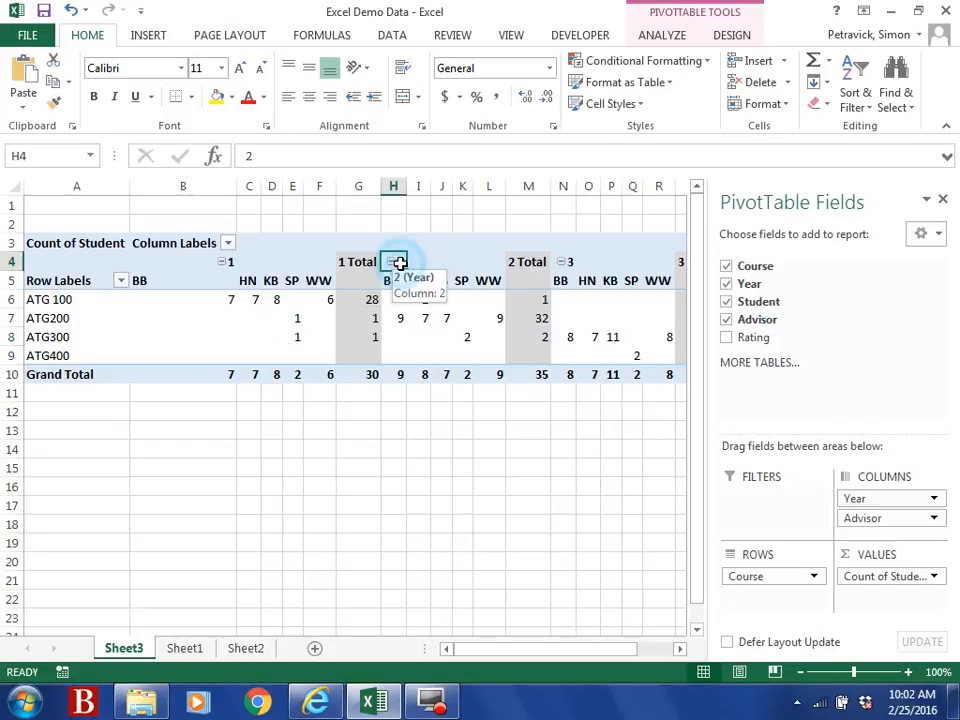
{"action": "left_click", "coordinate": [460, 280]}
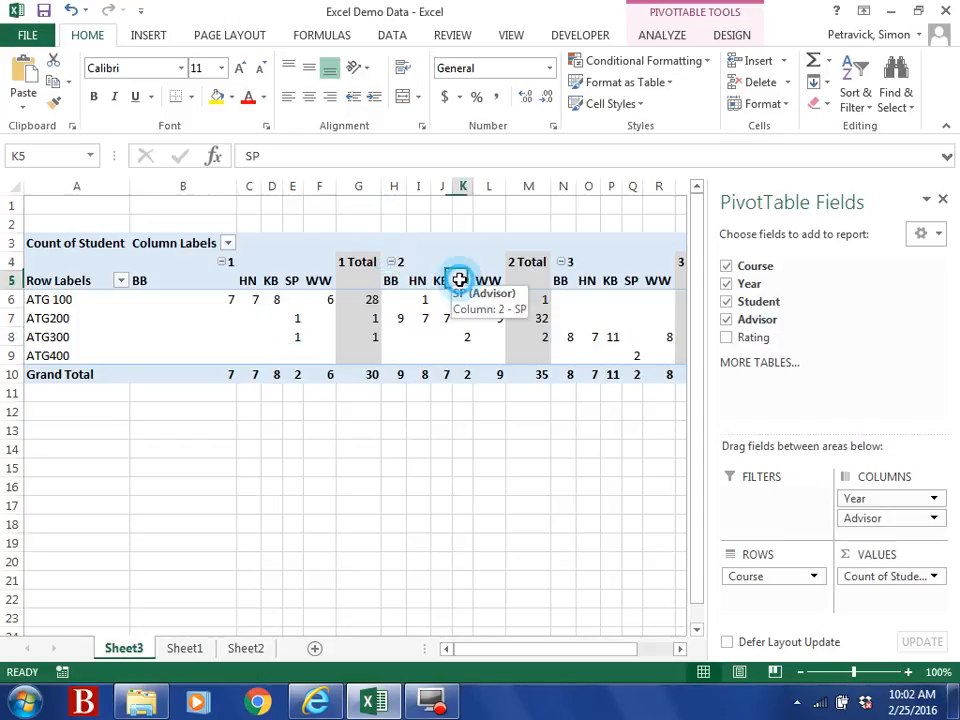
{"action": "left_click", "coordinate": [460, 337]}
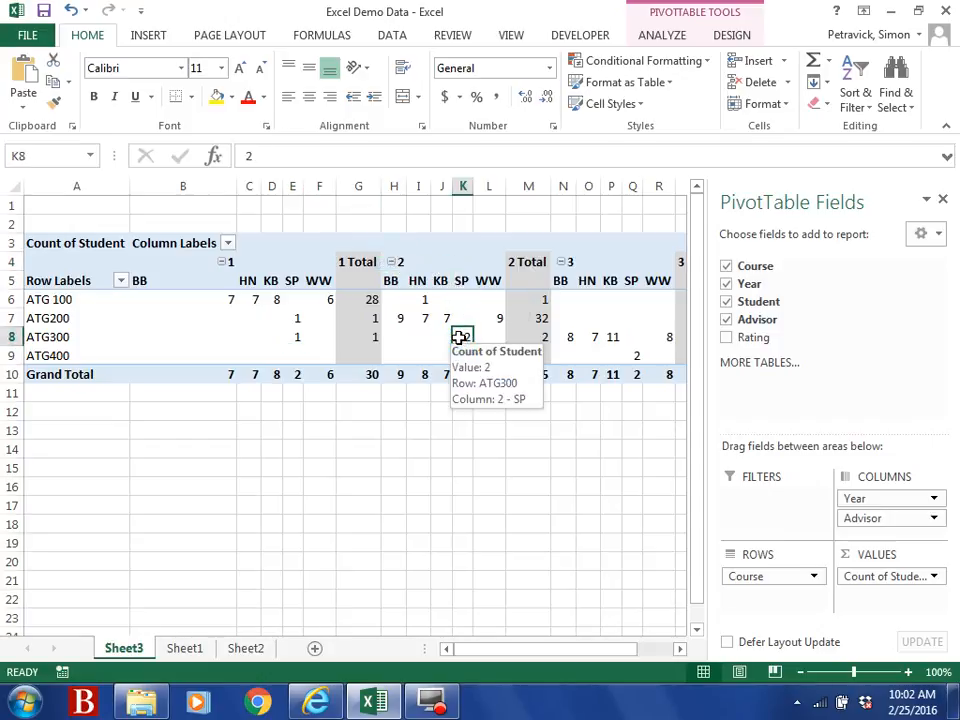
{"action": "left_click", "coordinate": [566, 263]}
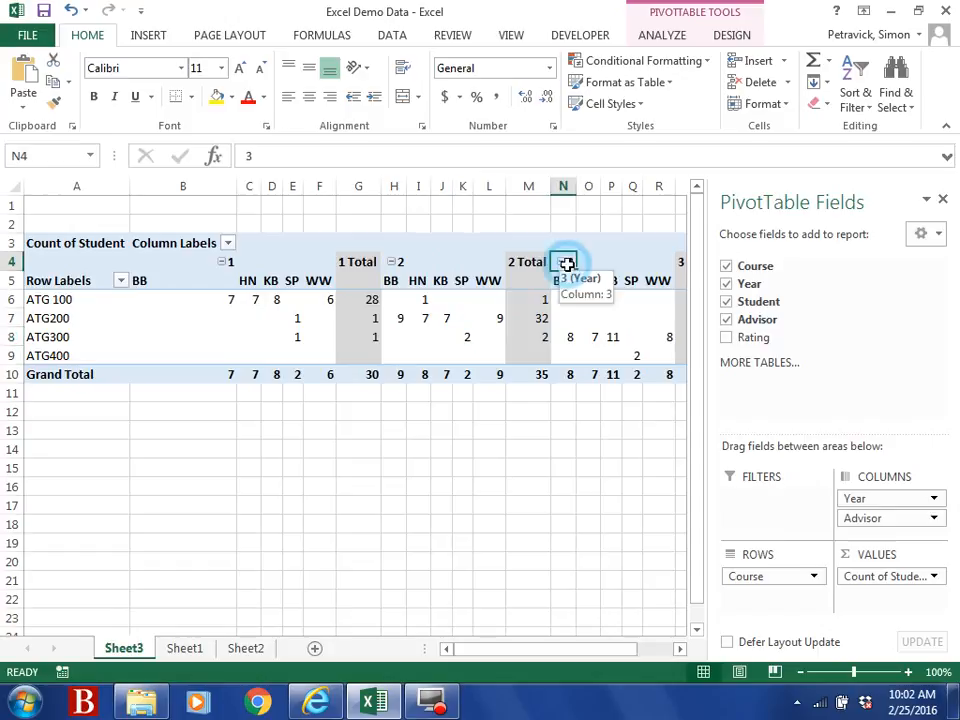
{"action": "left_click", "coordinate": [634, 281]}
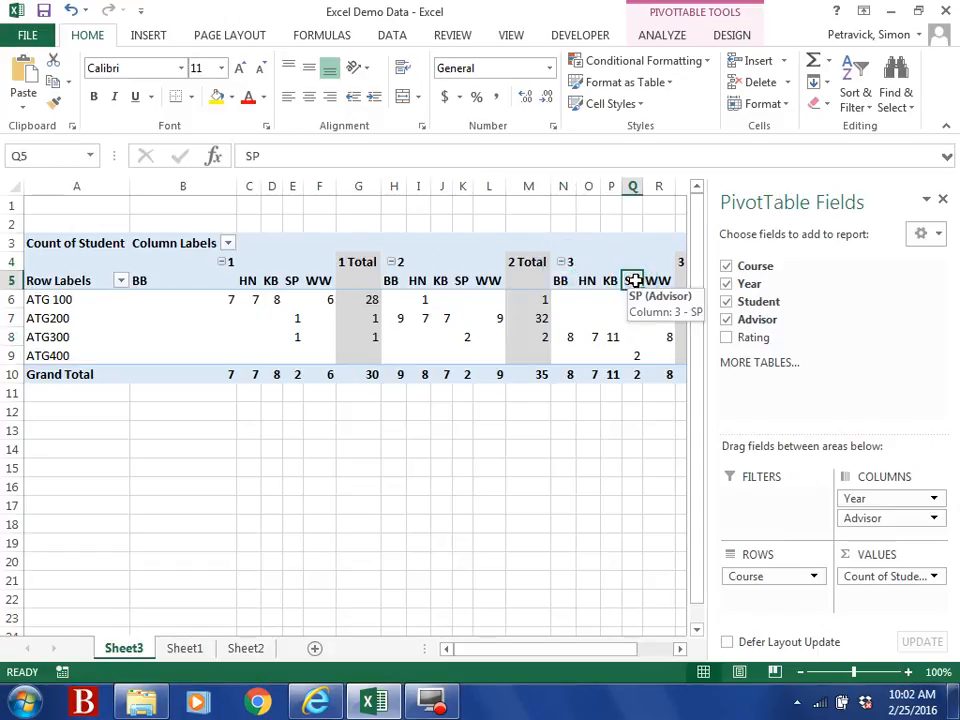
{"action": "left_click", "coordinate": [639, 355]}
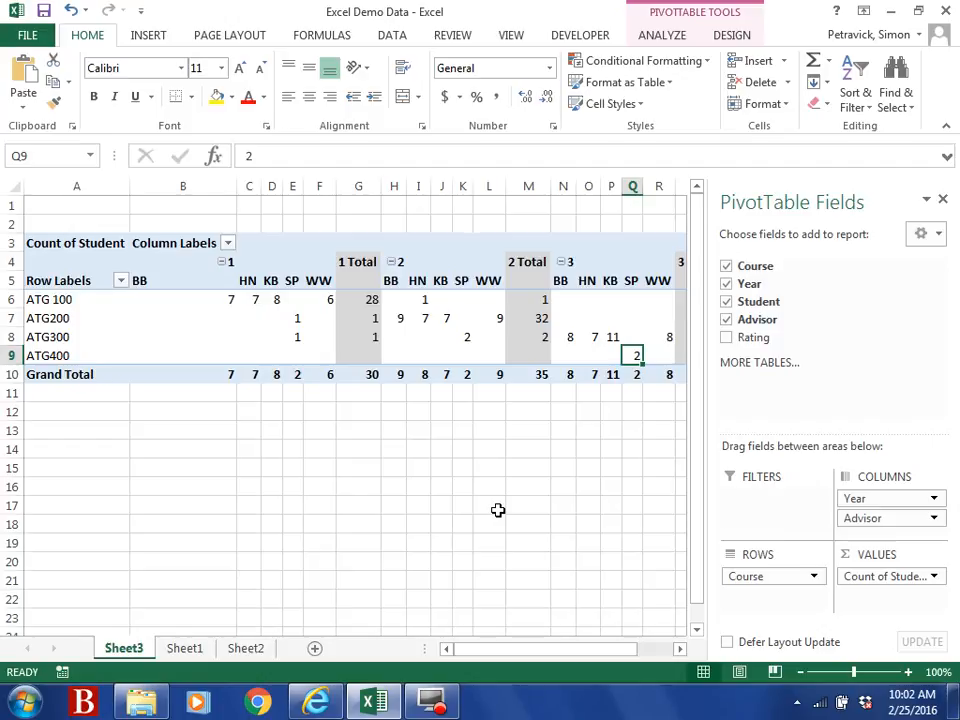
Step: Move Advisor into the report filter and filter the PivotTable to advisor HN
{"action": "left_click", "coordinate": [867, 518]}
{"action": "left_click_drag", "start_coordinate": [867, 518], "coordinate": [733, 500]}
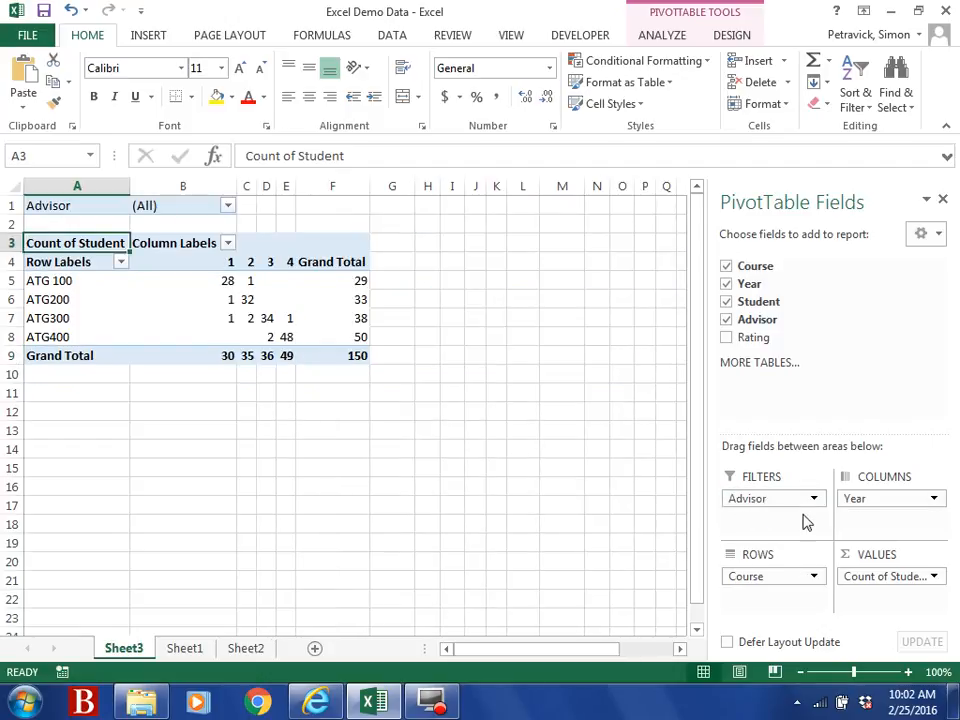
{"action": "left_click", "coordinate": [228, 206]}
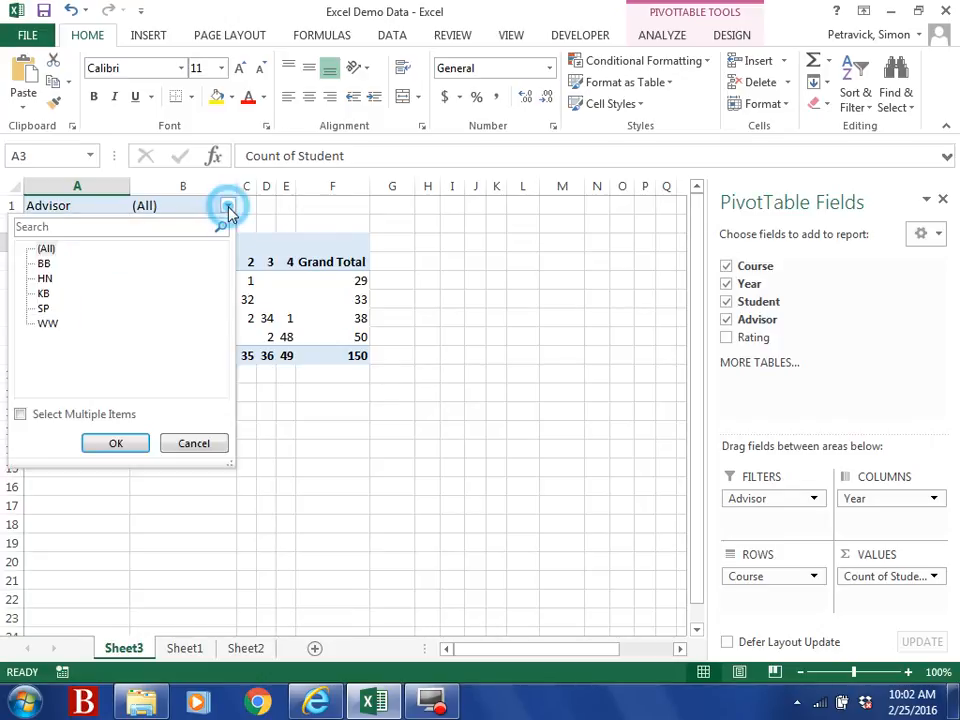
{"action": "left_click", "coordinate": [44, 278]}
{"action": "left_click", "coordinate": [116, 446]}
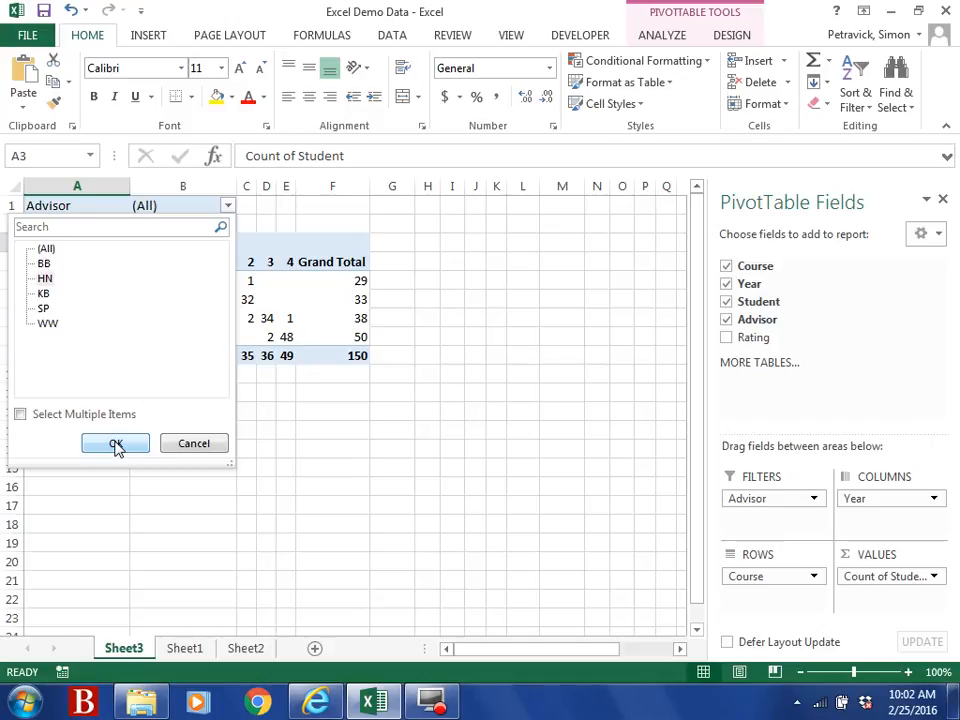
{"action": "left_click", "coordinate": [116, 444]}
Step: Switch the Advisor filter to BB, then back to HN
{"action": "left_click", "coordinate": [767, 499]}
{"action": "mouse_move", "coordinate": [767, 499]}
{"action": "left_mouse_down"}
{"action": "mouse_move", "coordinate": [763, 399]}
{"action": "mouse_move", "coordinate": [739, 476]}
{"action": "mouse_move", "coordinate": [747, 505]}
{"action": "mouse_move", "coordinate": [754, 501]}
{"action": "left_mouse_up"}
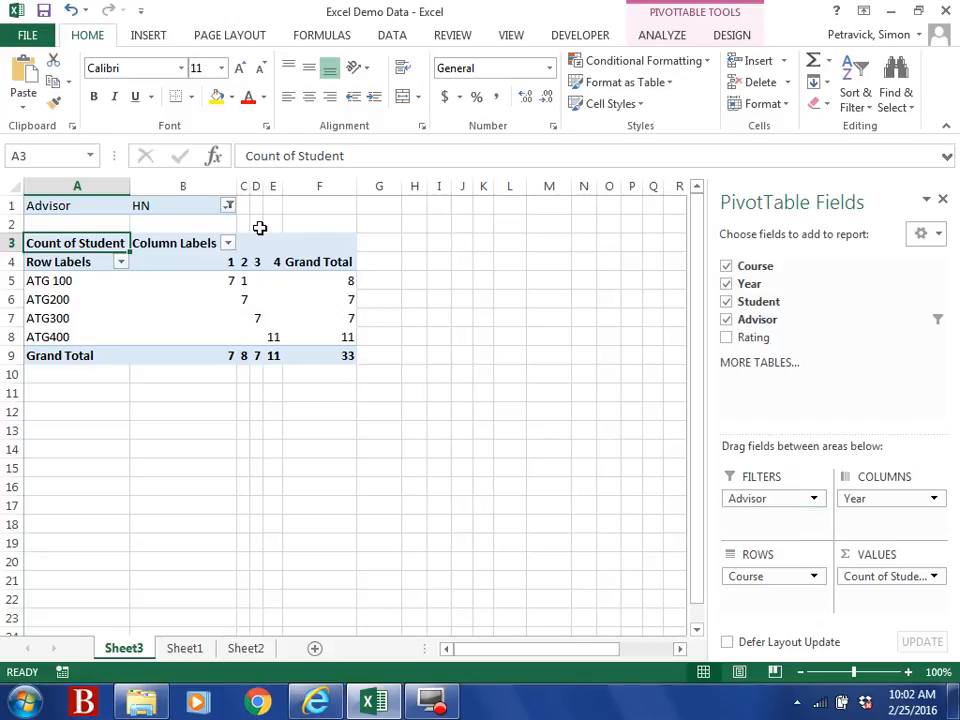
{"action": "left_click", "coordinate": [229, 205]}
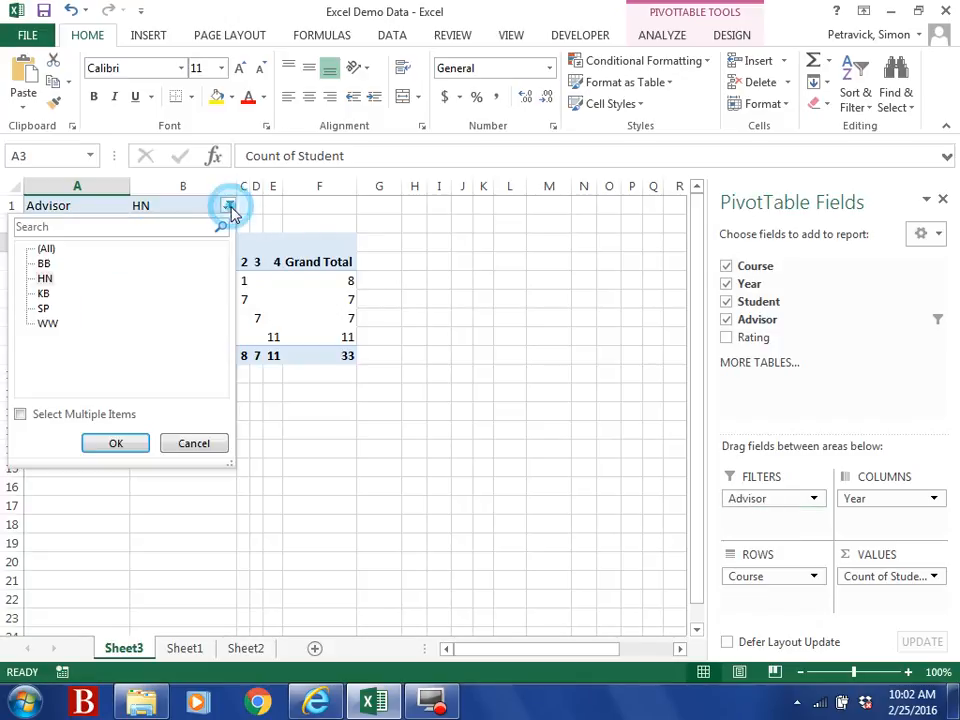
{"action": "left_click", "coordinate": [44, 263]}
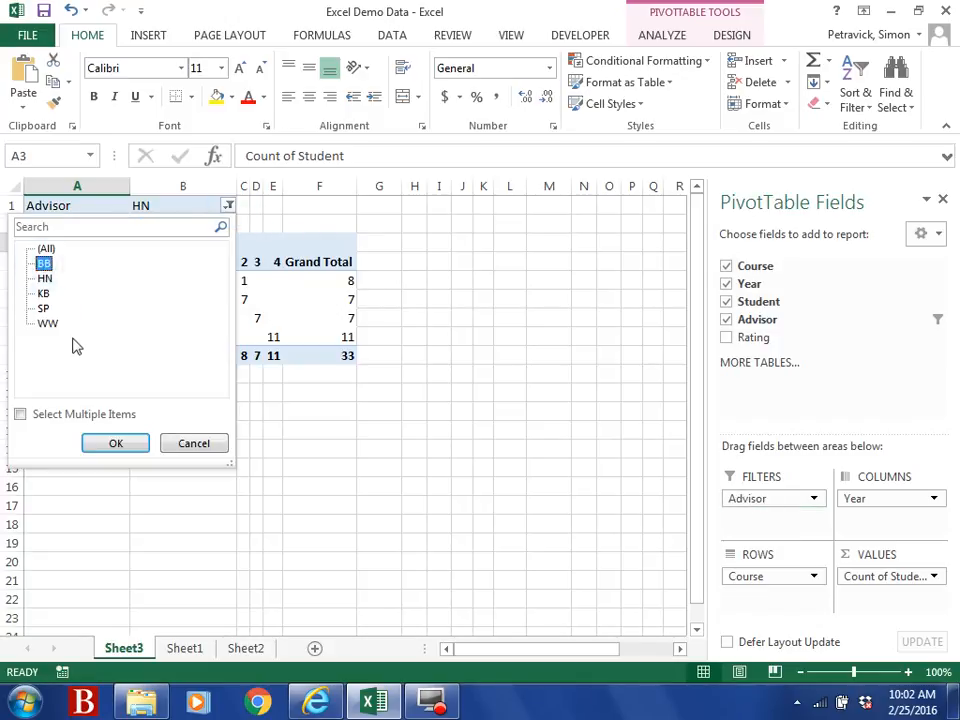
{"action": "left_click", "coordinate": [116, 443]}
{"action": "left_click", "coordinate": [229, 205]}
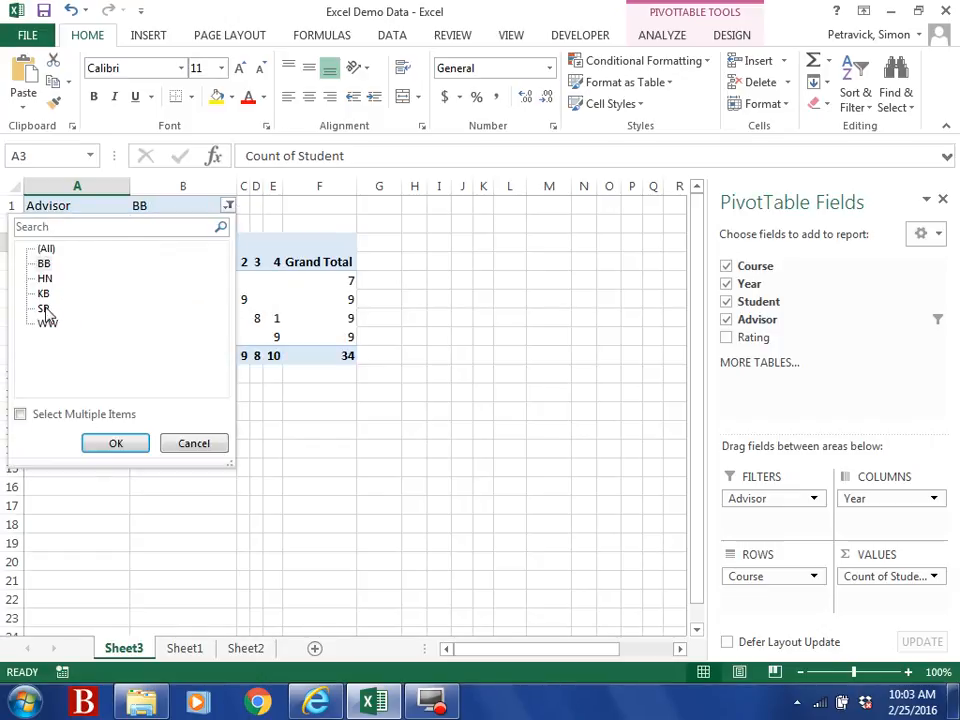
{"action": "left_click", "coordinate": [44, 278]}
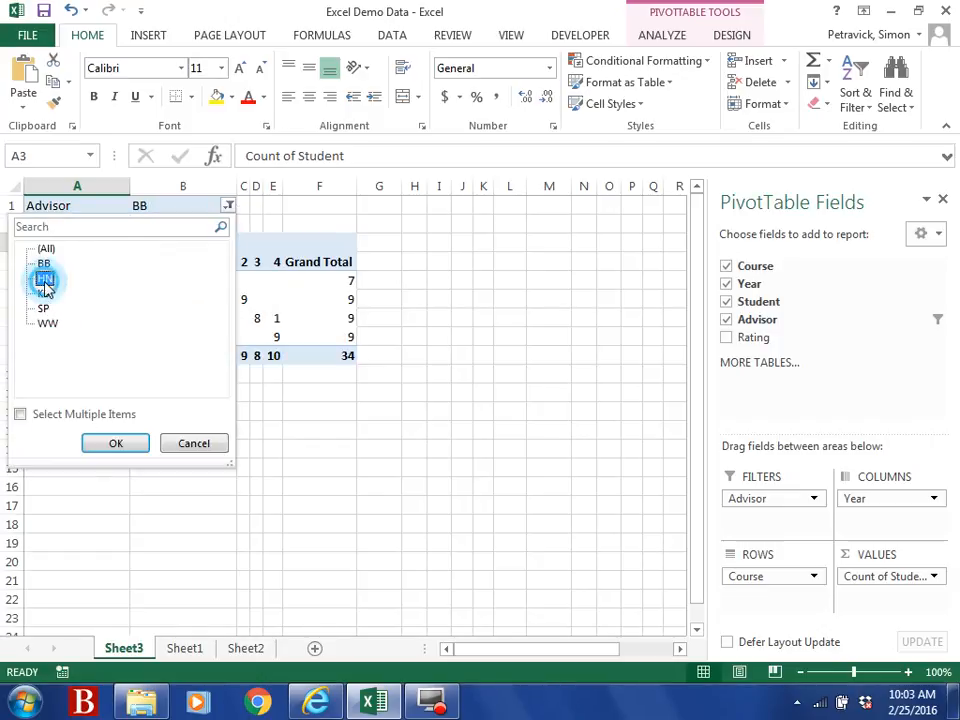
{"action": "left_click", "coordinate": [113, 444]}
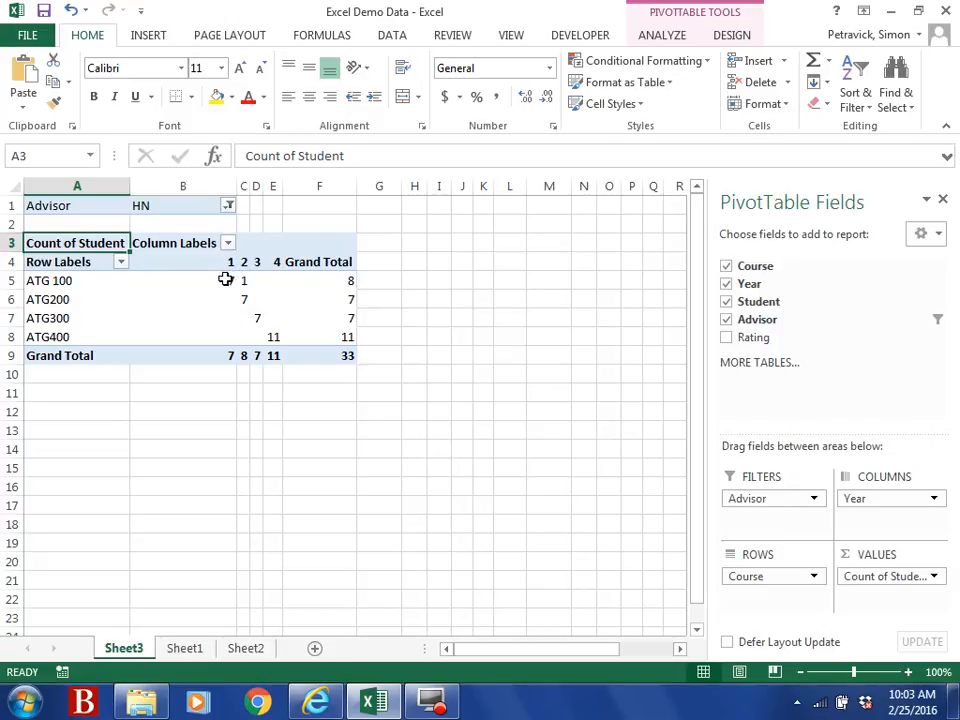
Step: Review HN's ATG 100 and ATG200 counts for Years 1 and 2
{"action": "left_click", "coordinate": [48, 281]}
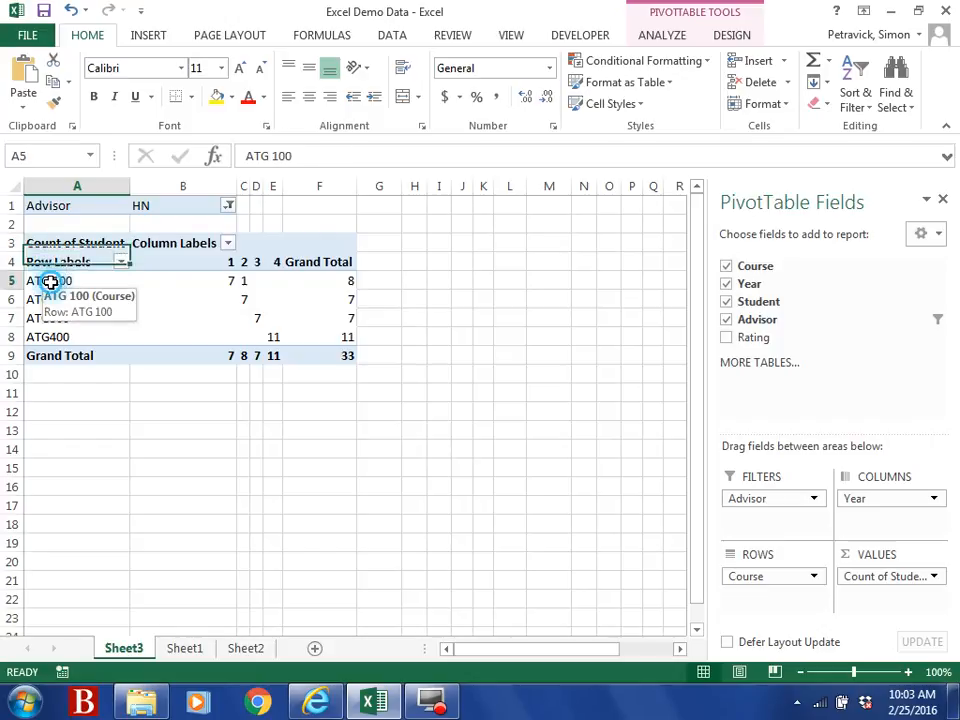
{"action": "left_click", "coordinate": [225, 281]}
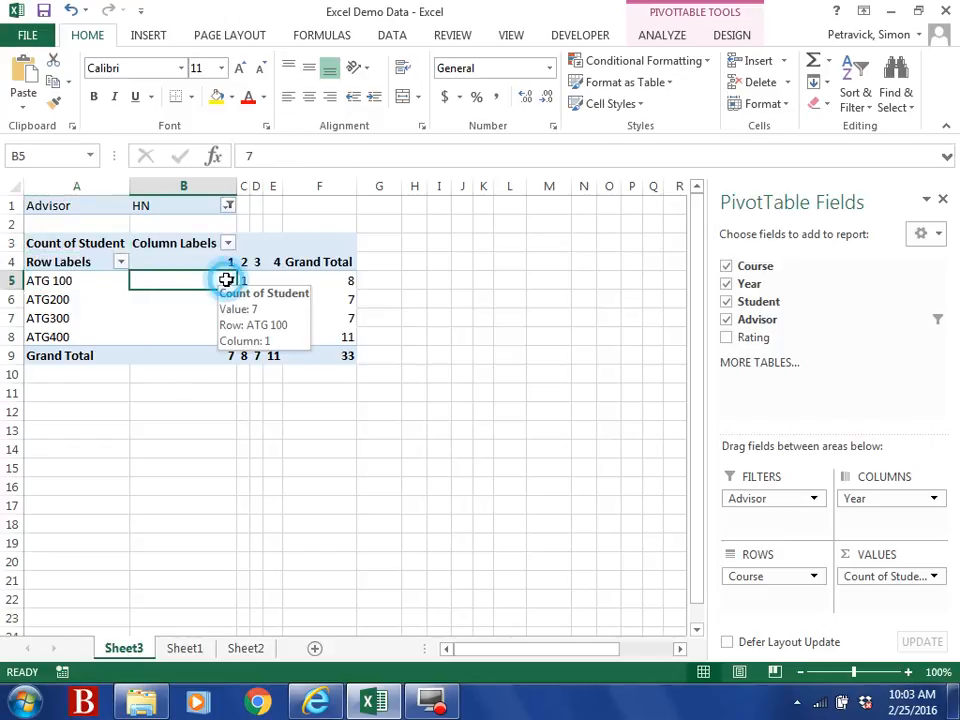
{"action": "left_click", "coordinate": [55, 300]}
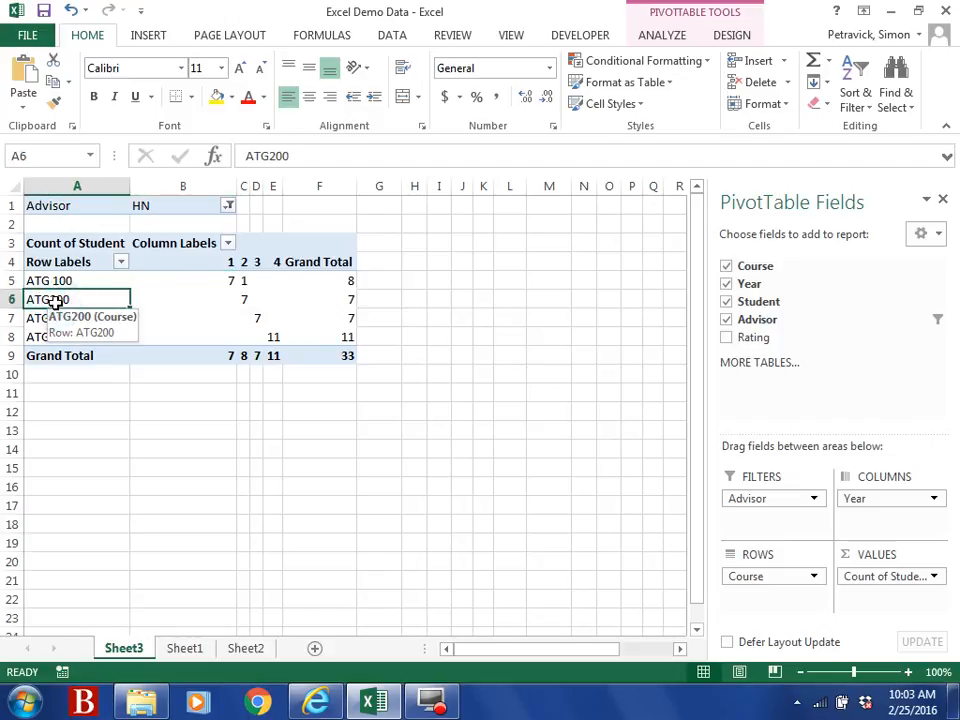
{"action": "left_click", "coordinate": [245, 300]}
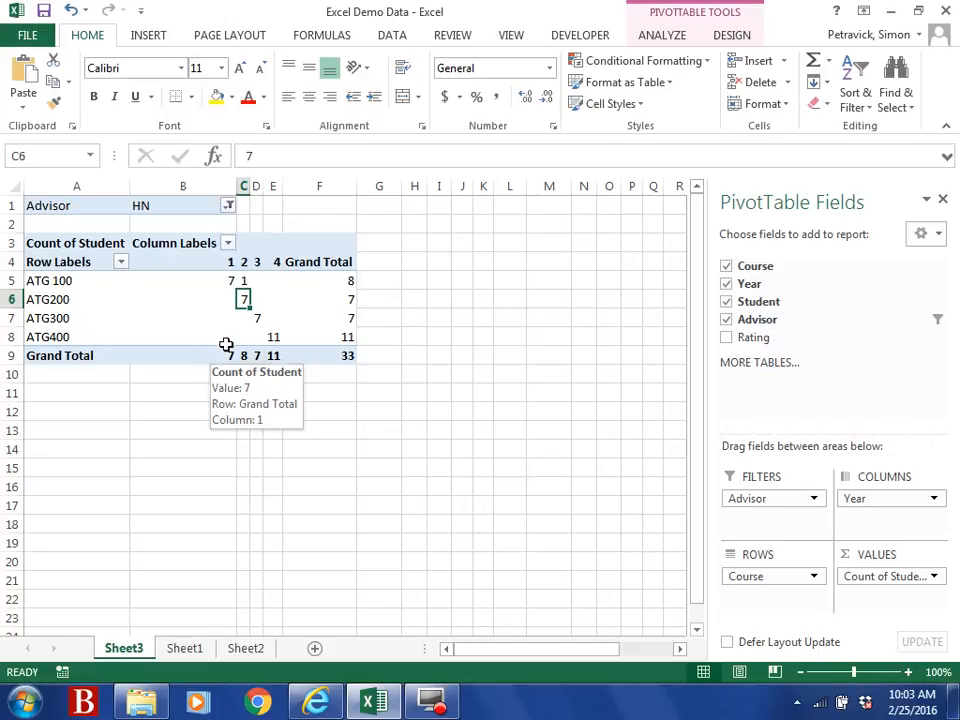
{"action": "left_click", "coordinate": [70, 283]}
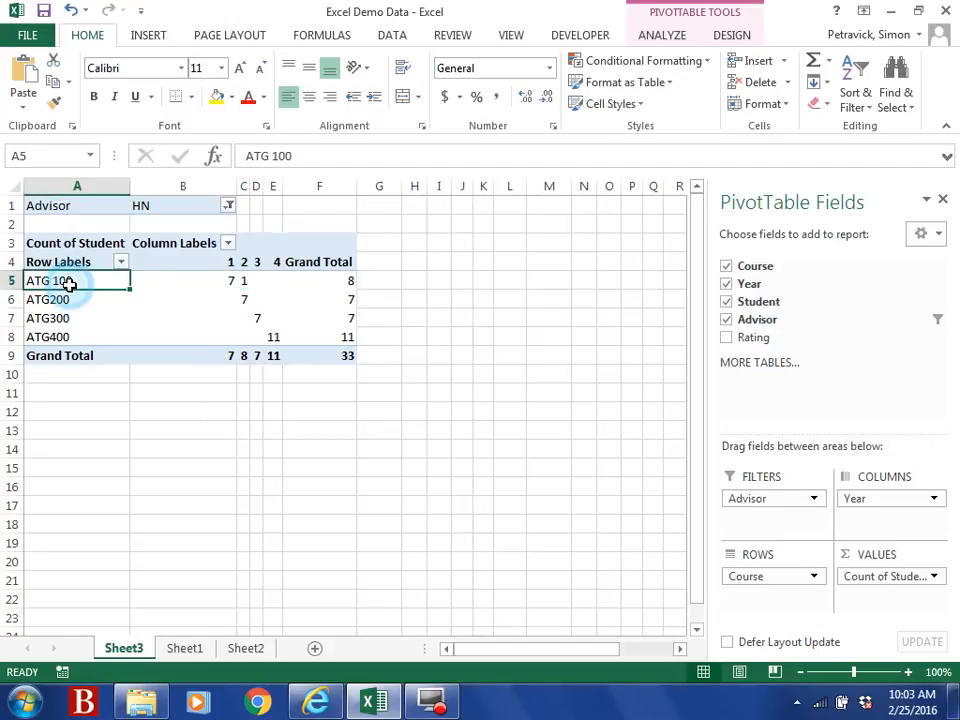
{"action": "left_click", "coordinate": [246, 280]}
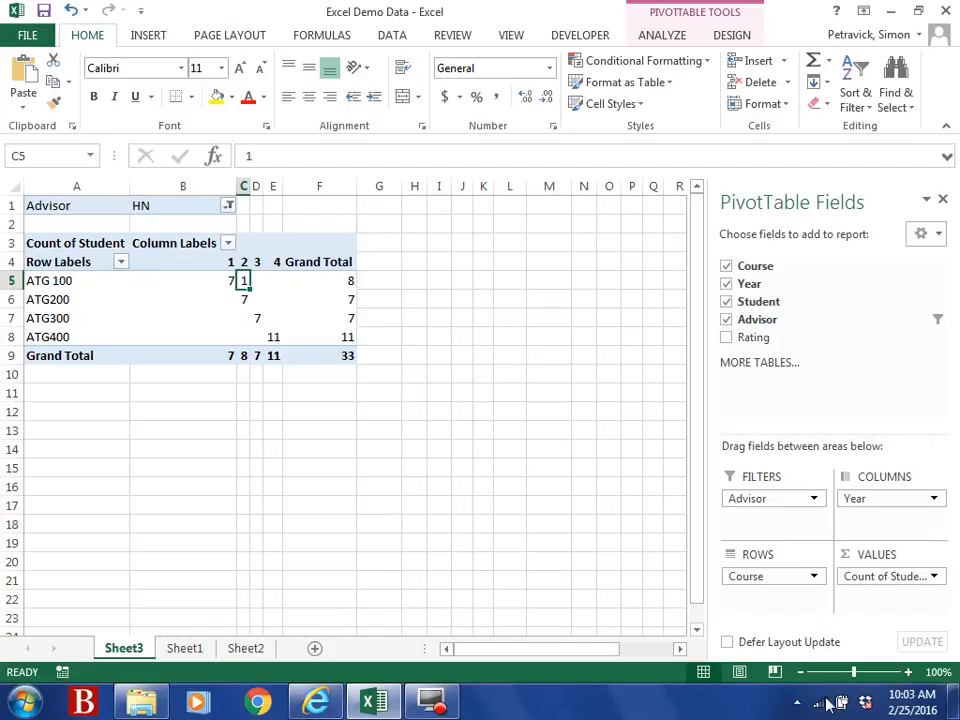
Step: Put Year in Rows with Course as columns and filter Advisor to SP
{"action": "mouse_move", "coordinate": [875, 510]}
{"action": "left_mouse_down"}
{"action": "mouse_move", "coordinate": [793, 617]}
{"action": "mouse_move", "coordinate": [767, 606]}
{"action": "mouse_move", "coordinate": [870, 510]}
{"action": "left_mouse_up"}
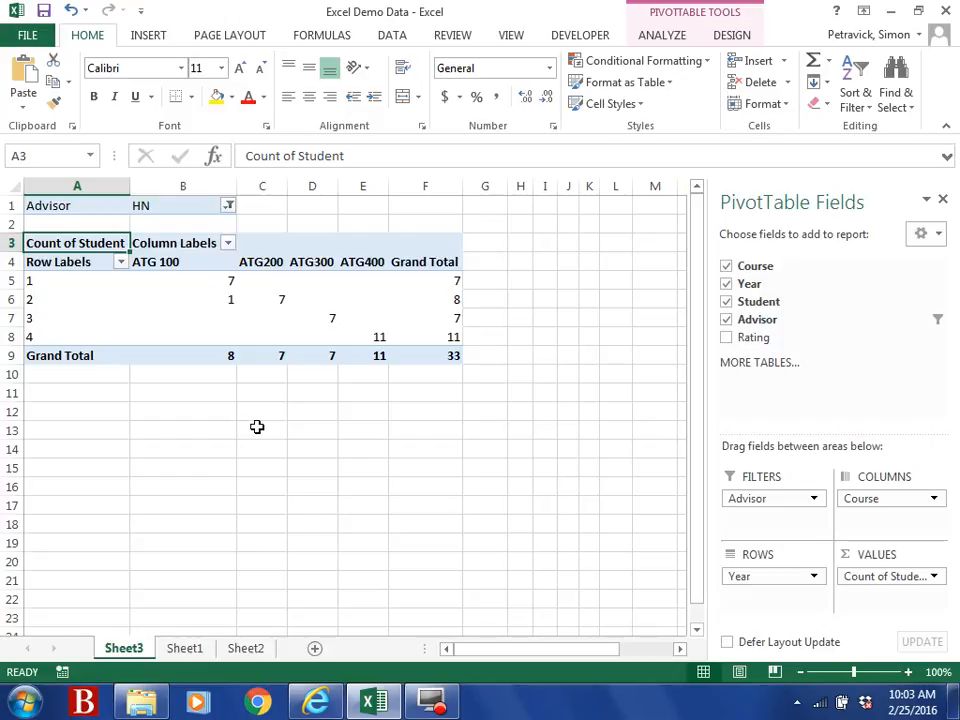
{"action": "left_click", "coordinate": [228, 205]}
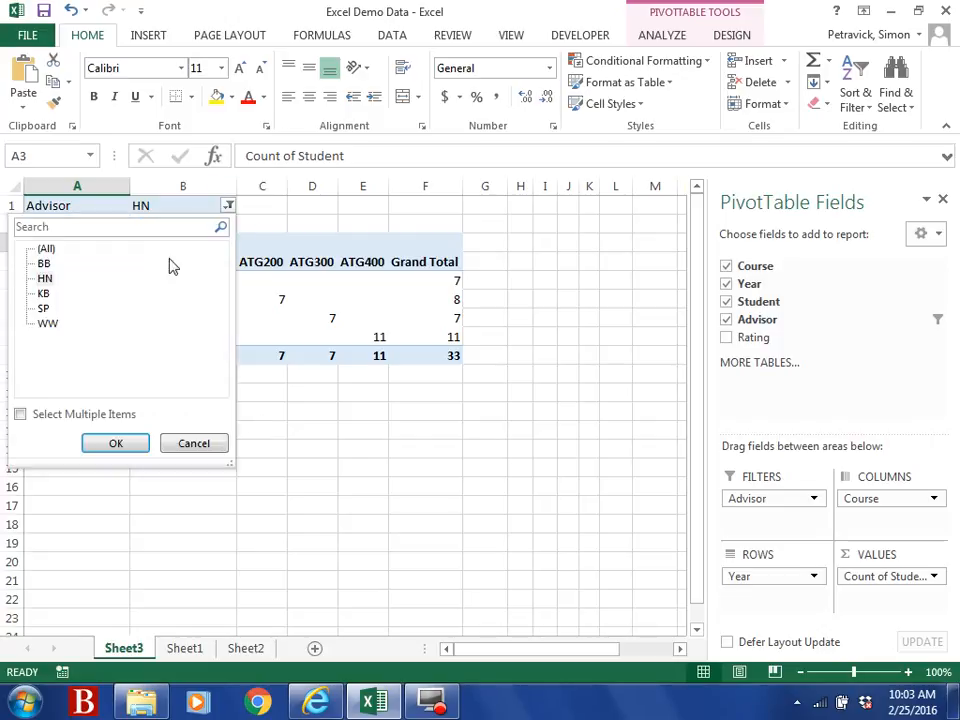
{"action": "left_click", "coordinate": [44, 308]}
{"action": "left_click", "coordinate": [129, 444]}
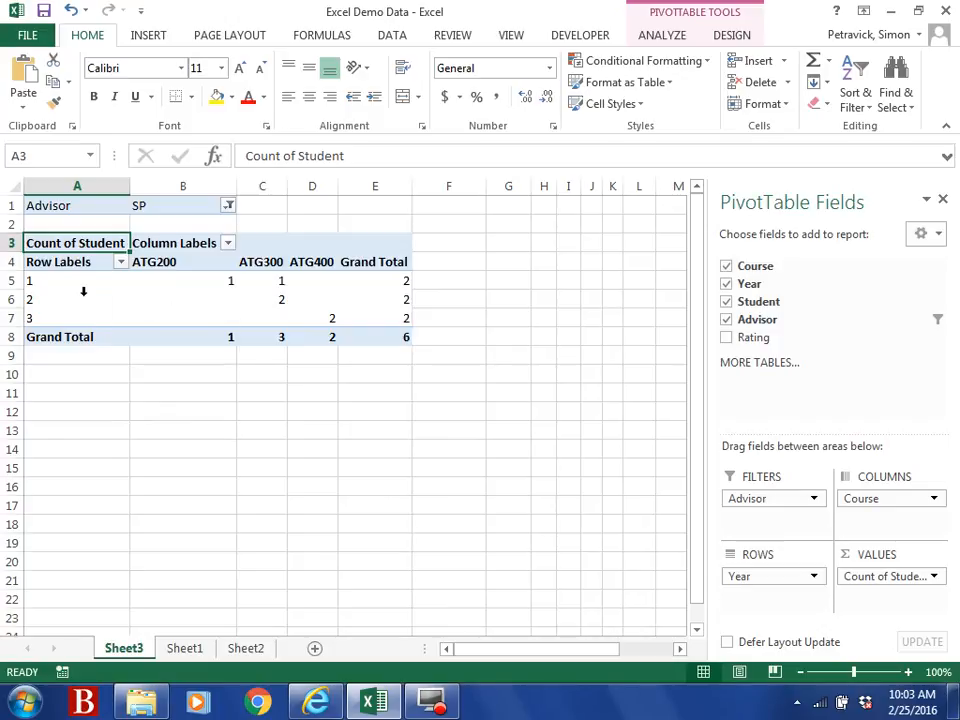
Step: Review SP's Year 1–3 rows and the ATG400 Year 3 count
{"action": "left_click", "coordinate": [31, 282]}
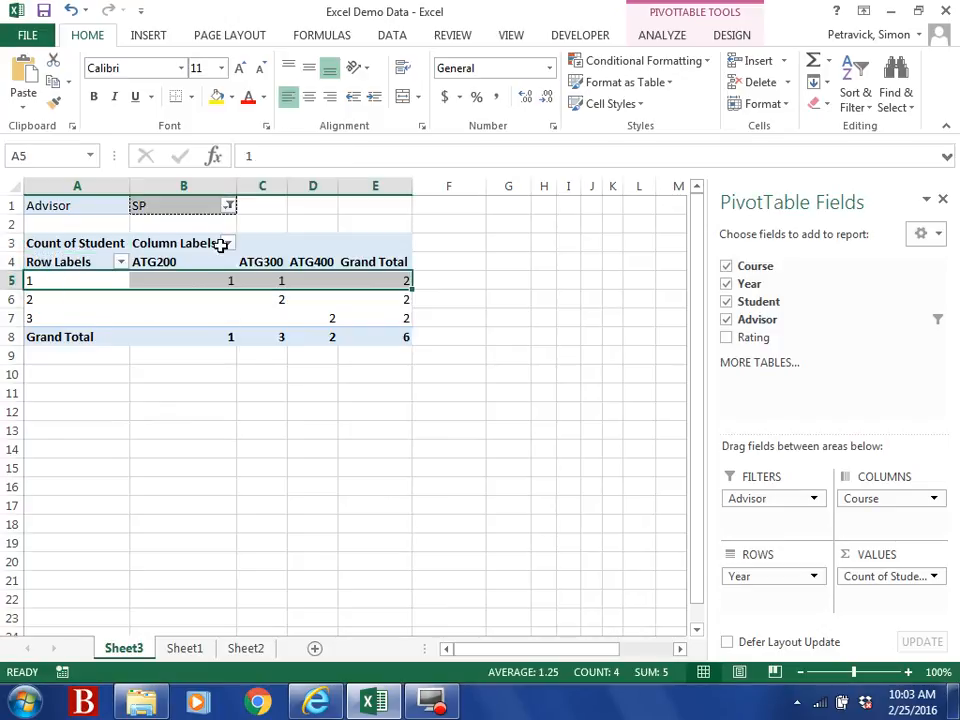
{"action": "mouse_move", "coordinate": [214, 281]}
{"action": "left_click", "coordinate": [33, 301]}
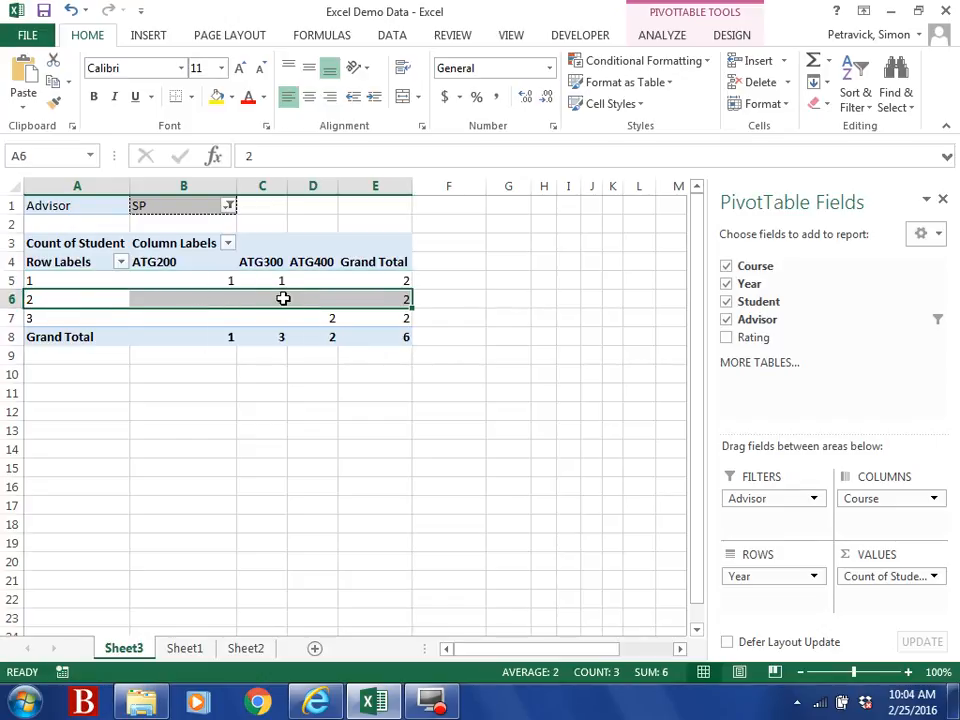
{"action": "left_click", "coordinate": [28, 318]}
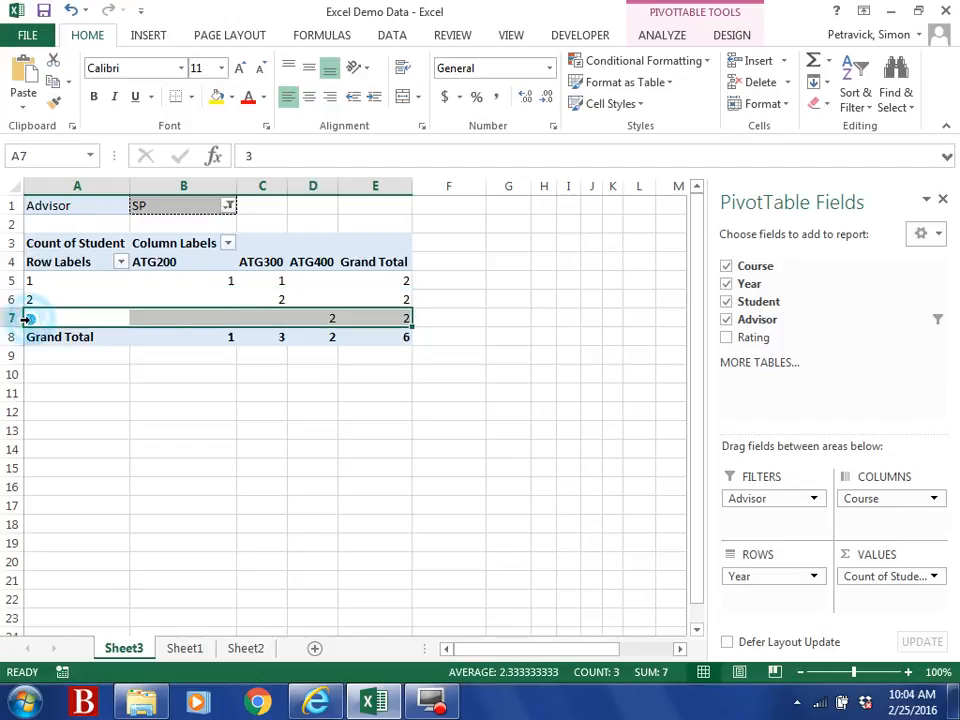
{"action": "left_click", "coordinate": [326, 320]}
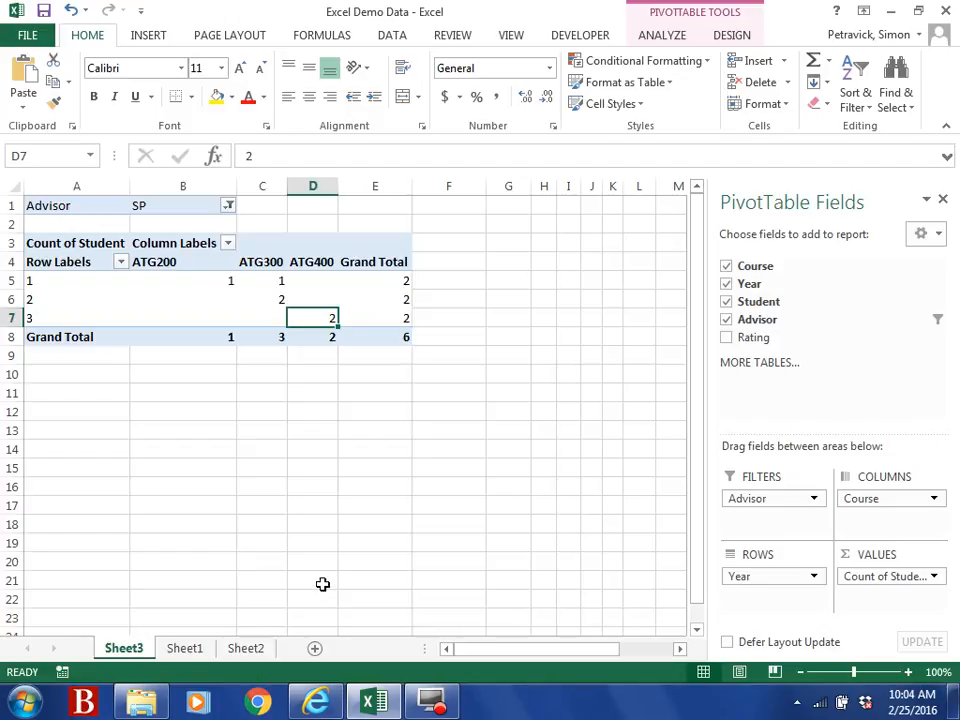
{"action": "left_click", "coordinate": [322, 292]}
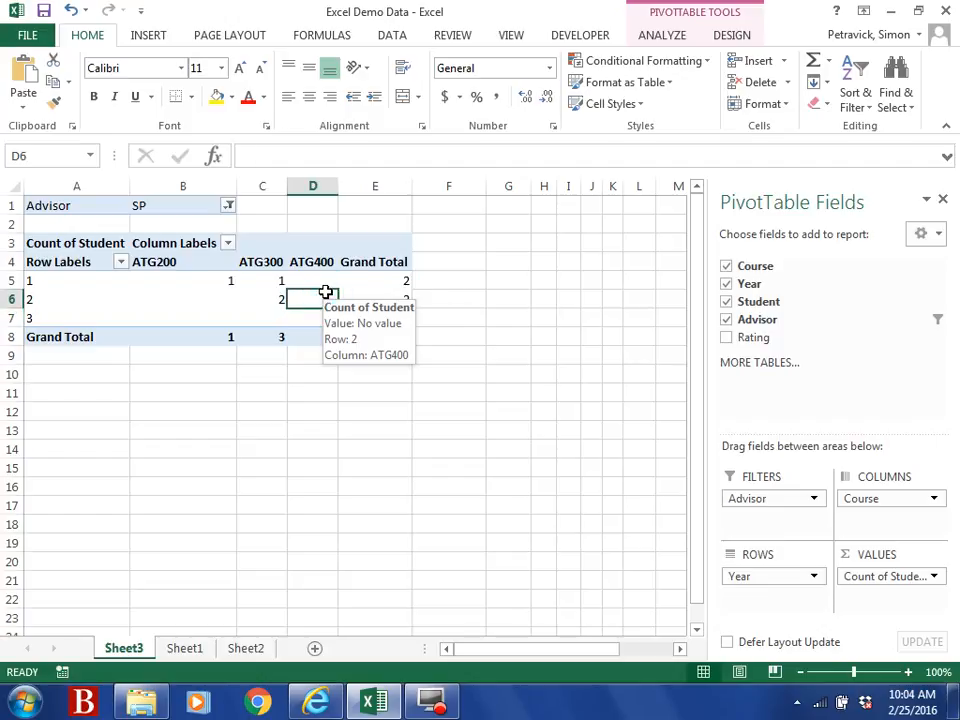
Step: Insert a Clustered Column PivotChart from the PivotTable
{"action": "left_click", "coordinate": [149, 41]}
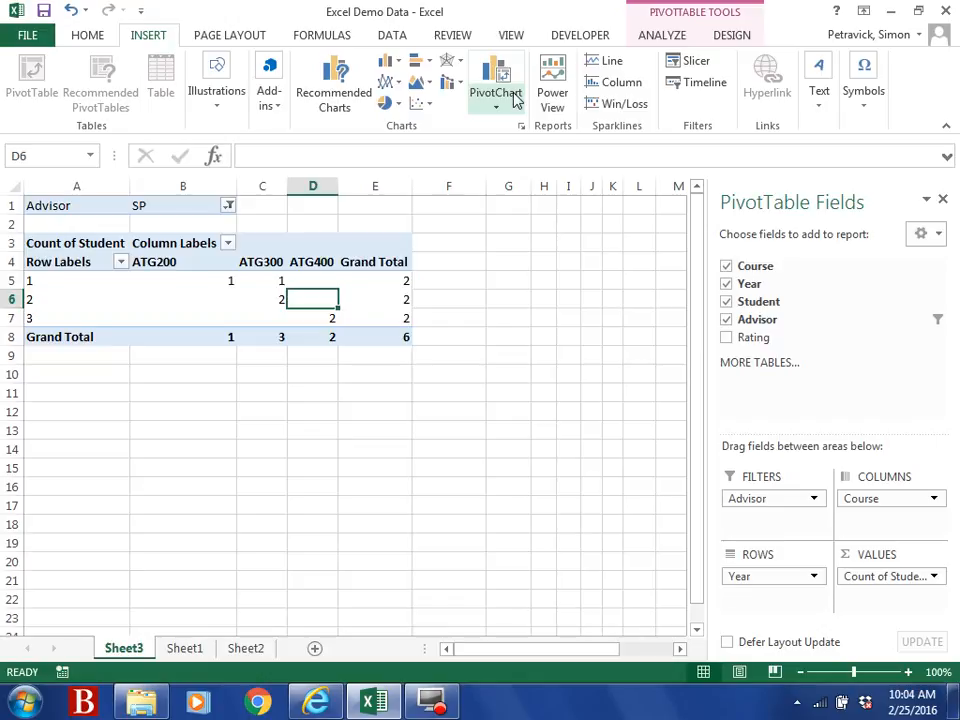
{"action": "left_click", "coordinate": [514, 99]}
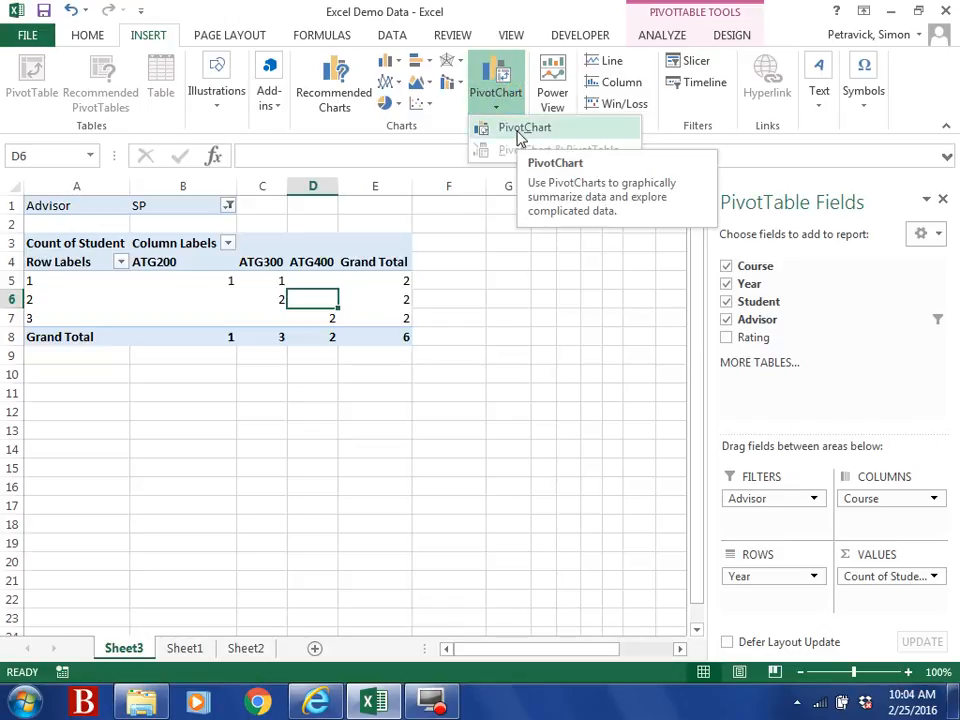
{"action": "left_click", "coordinate": [519, 137]}
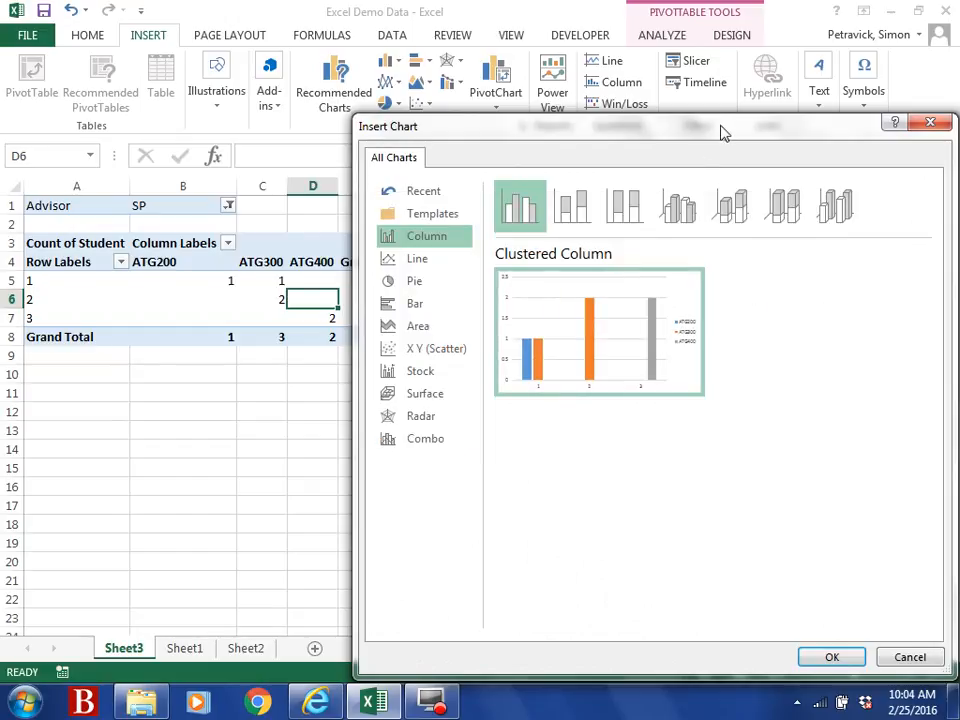
{"action": "left_click_drag", "start_coordinate": [720, 133], "coordinate": [521, 77]}
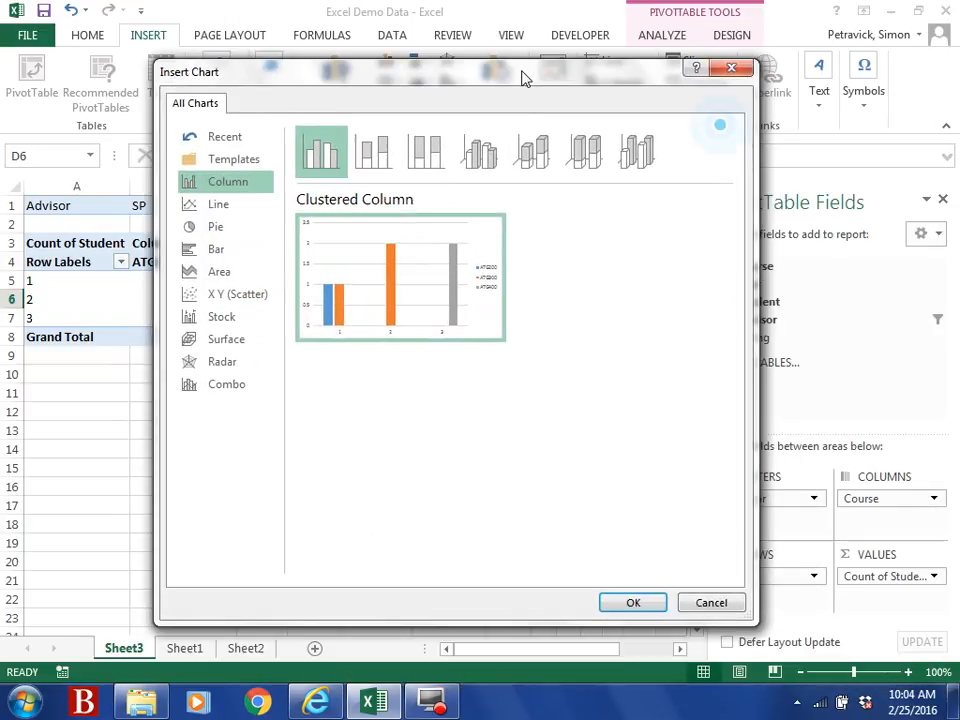
{"action": "left_click", "coordinate": [212, 208]}
{"action": "left_click", "coordinate": [212, 232]}
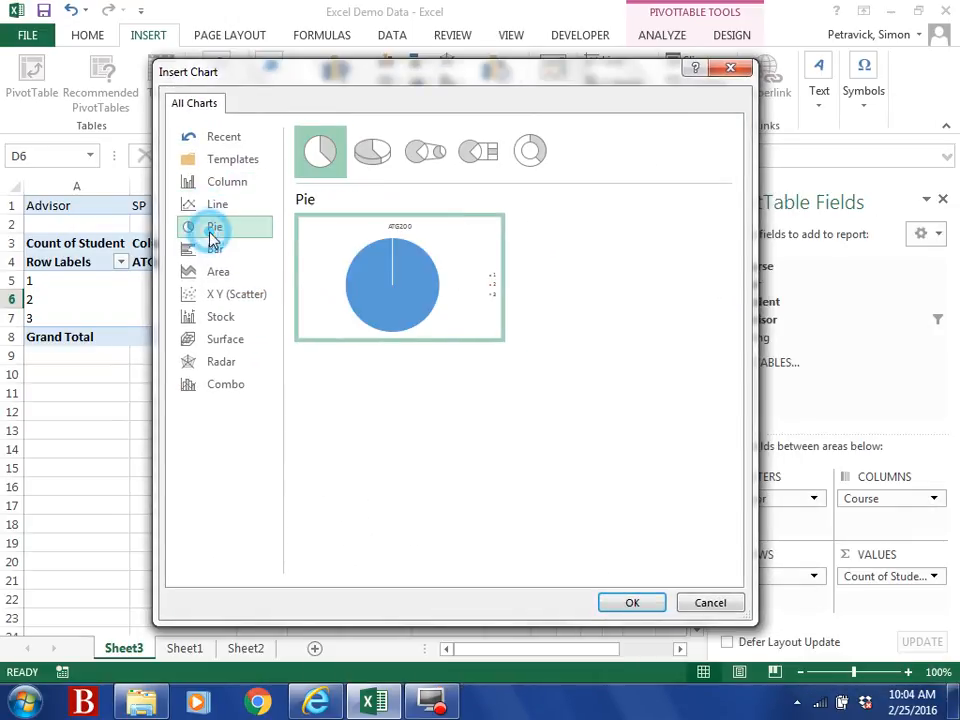
{"action": "left_click", "coordinate": [229, 183]}
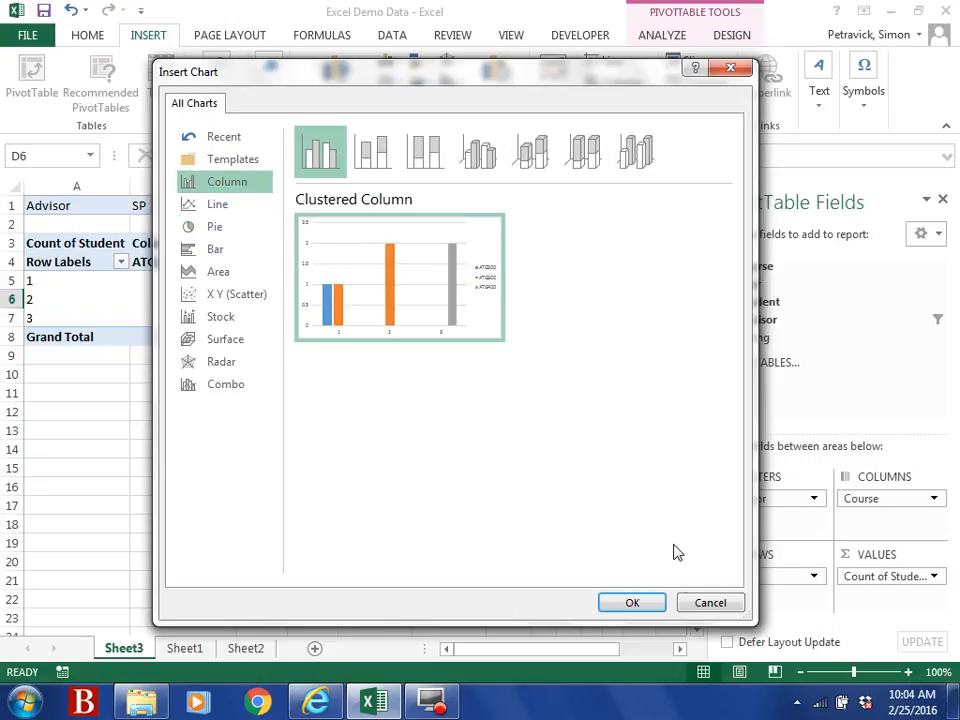
{"action": "left_click", "coordinate": [646, 604]}
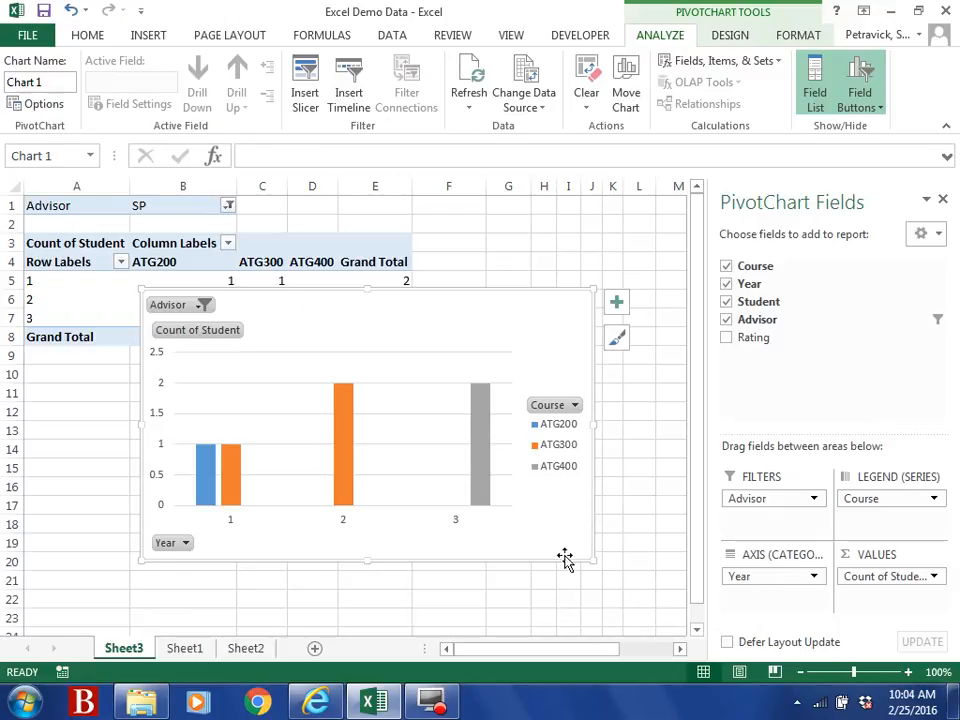
Step: Nudge the PivotChart lower and set its Advisor filter to (All)
{"action": "mouse_move", "coordinate": [480, 563]}
{"action": "left_mouse_down"}
{"action": "mouse_move", "coordinate": [489, 630]}
{"action": "mouse_move", "coordinate": [480, 594]}
{"action": "mouse_move", "coordinate": [450, 556]}
{"action": "left_mouse_up"}
{"action": "left_click", "coordinate": [178, 302]}
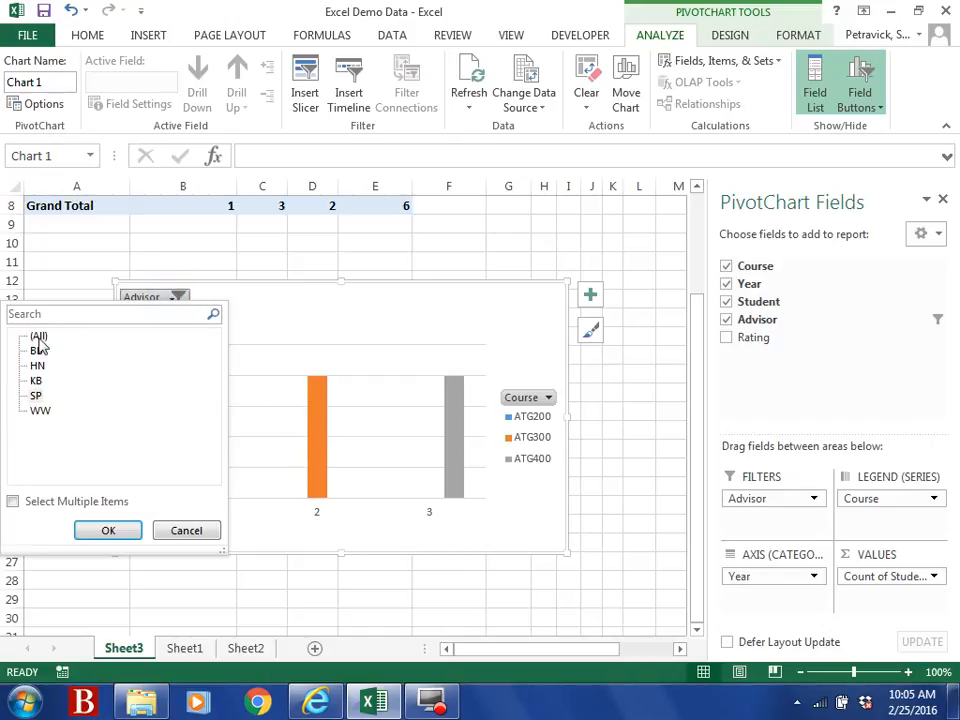
{"action": "left_click", "coordinate": [36, 338]}
{"action": "left_click", "coordinate": [105, 532]}
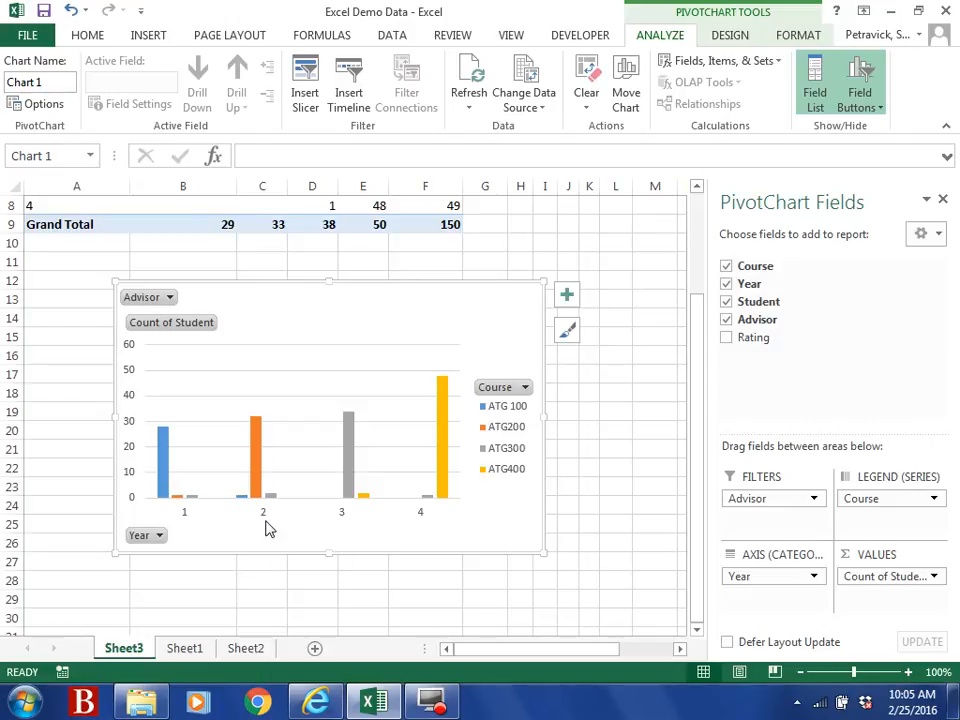
Step: Move Course to the chart's category axis so Years 1–4 become the series
{"action": "left_click_drag", "start_coordinate": [336, 281], "coordinate": [328, 195]}
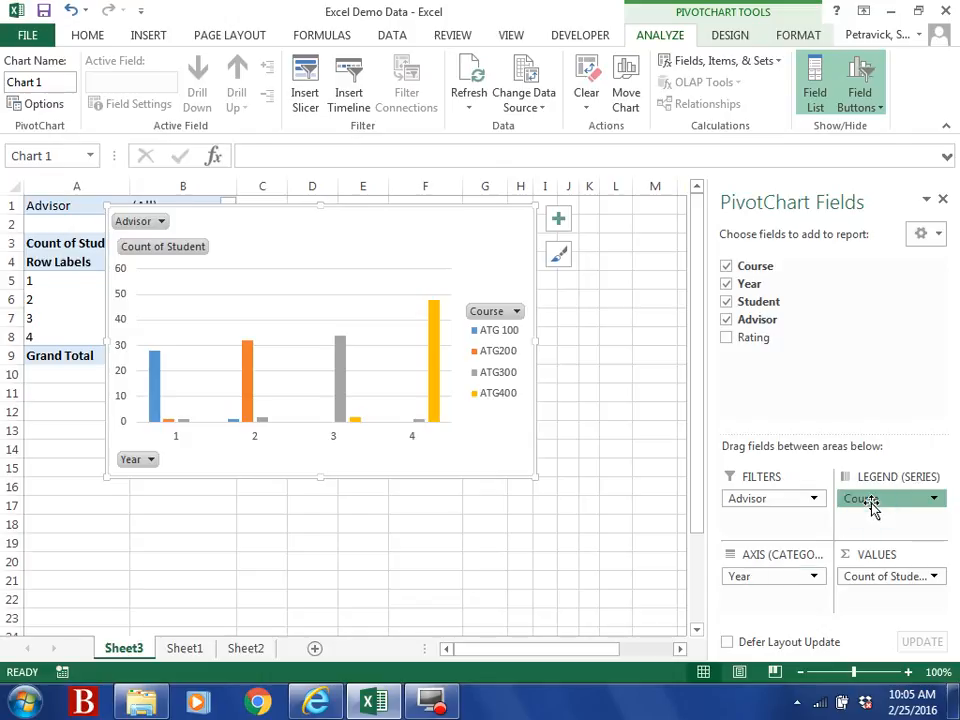
{"action": "mouse_move", "coordinate": [872, 508]}
{"action": "left_mouse_down"}
{"action": "mouse_move", "coordinate": [774, 634]}
{"action": "mouse_move", "coordinate": [737, 606]}
{"action": "mouse_move", "coordinate": [853, 514]}
{"action": "mouse_move", "coordinate": [857, 495]}
{"action": "left_mouse_up"}
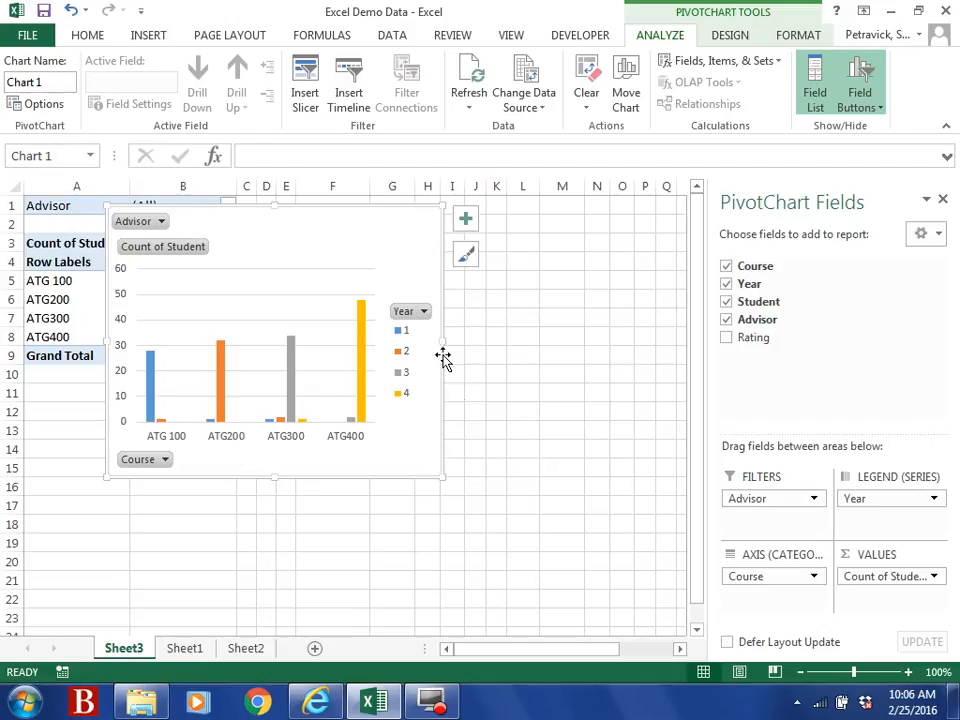
{"action": "left_click", "coordinate": [424, 312]}
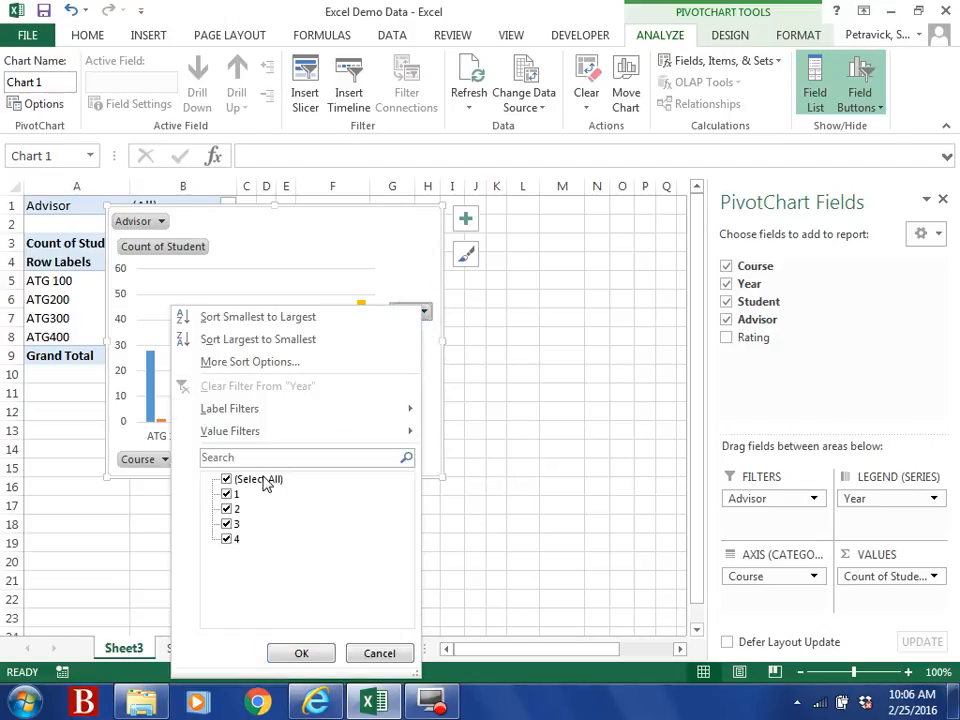
Step: Filter the PivotChart's Year field to show only Year 1
{"action": "left_click", "coordinate": [226, 479]}
{"action": "left_click", "coordinate": [227, 494]}
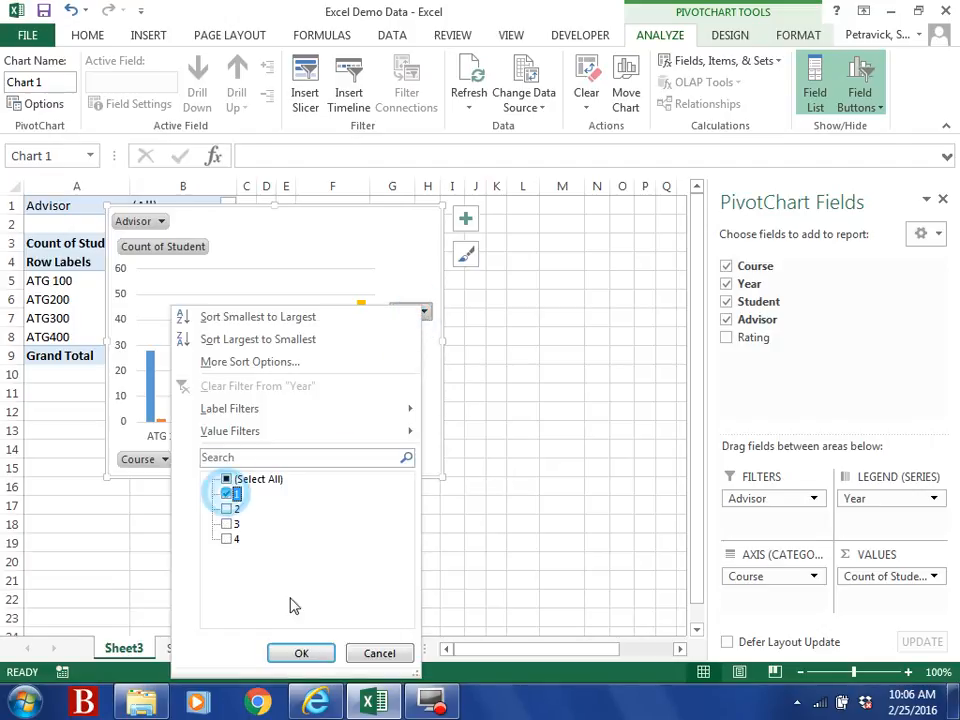
{"action": "left_click", "coordinate": [300, 652]}
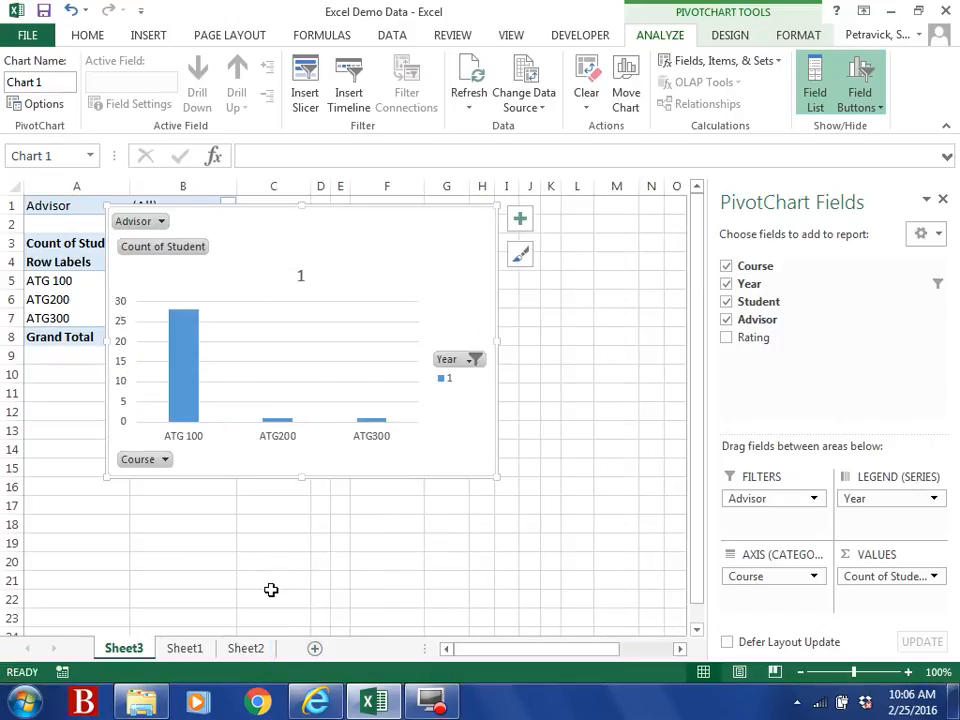